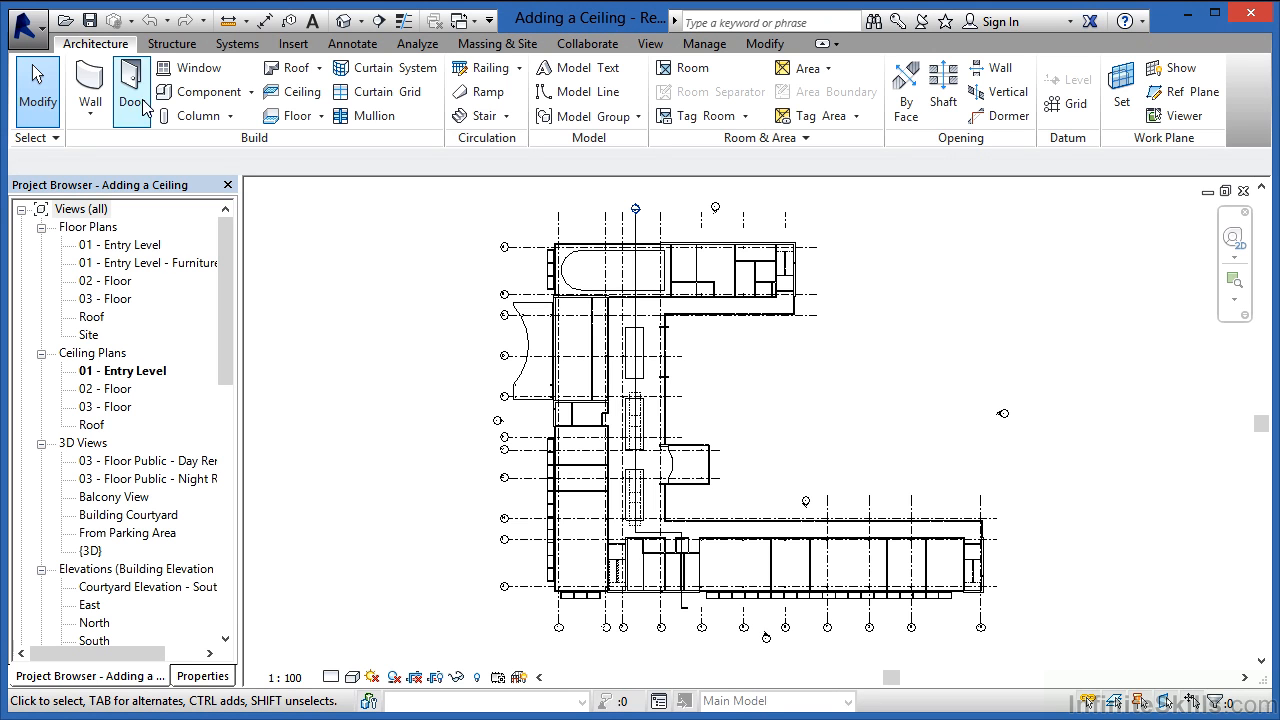
# Start placing an automatic ceiling and set its type to Compound Ceiling 600 x 1200mm Grid
pyautogui.click(301, 92)
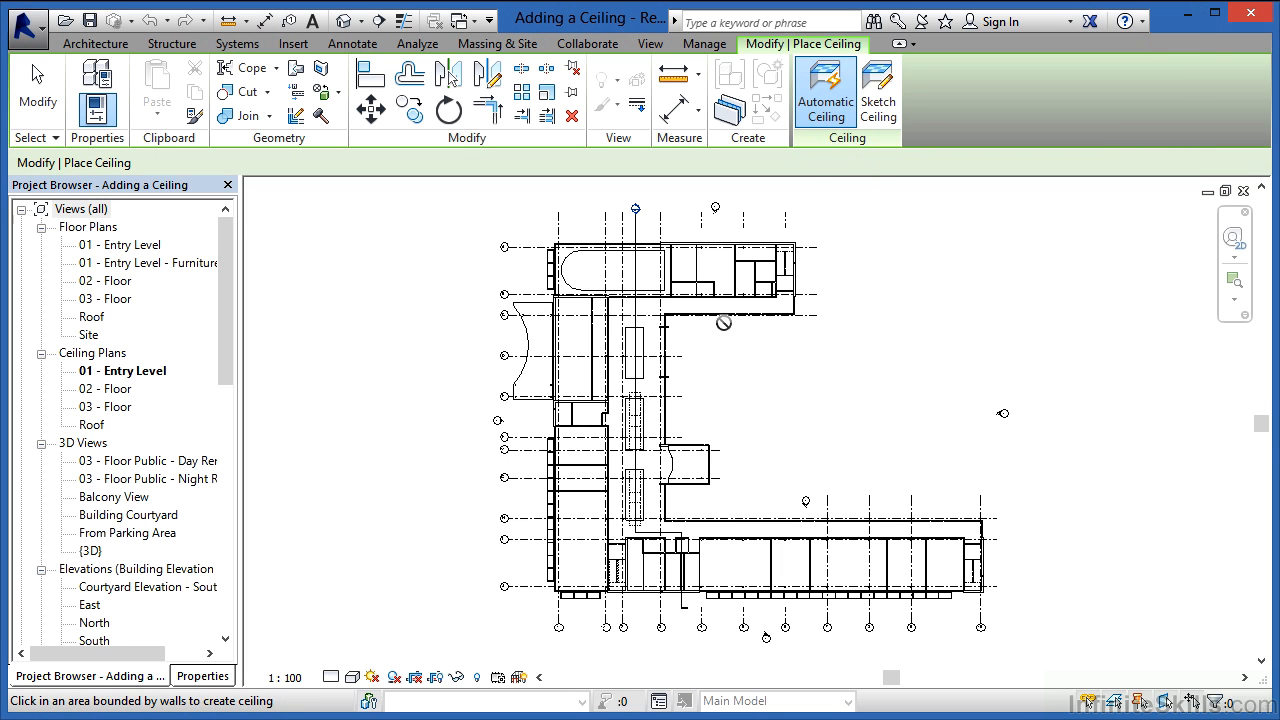
pyautogui.scroll(5, 704, 240)
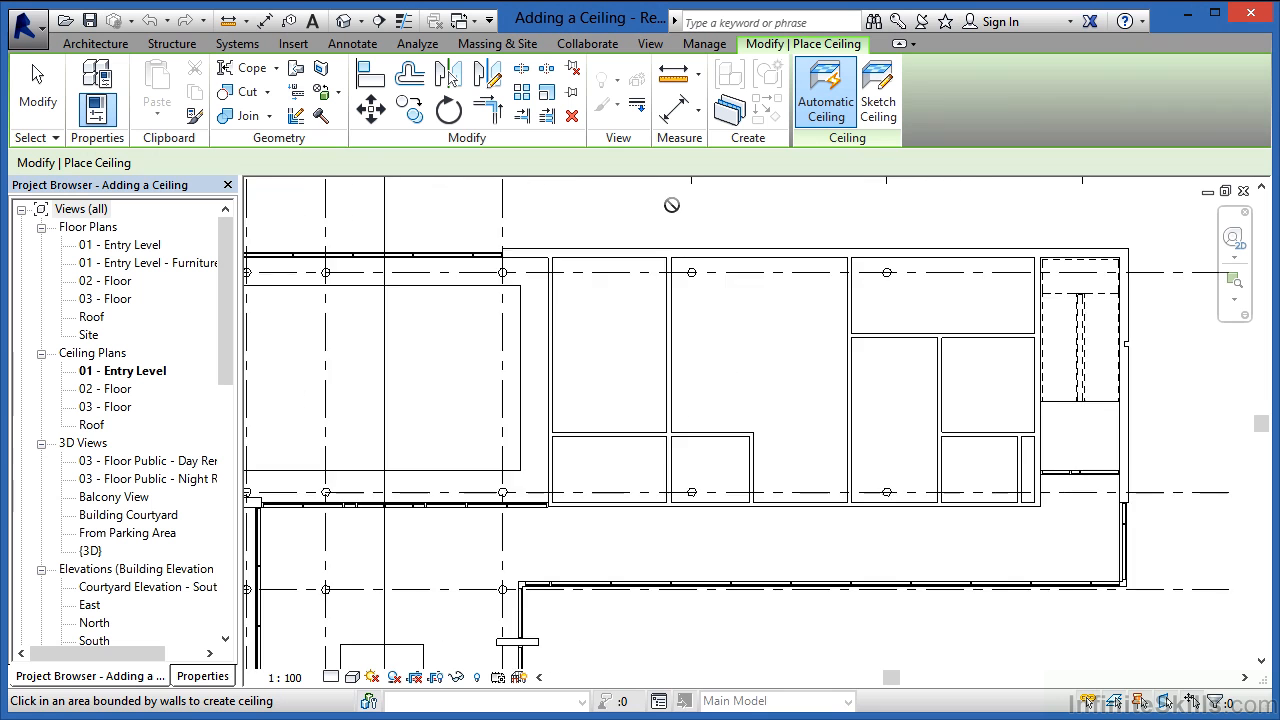
pyautogui.scroll(1, 671, 205)
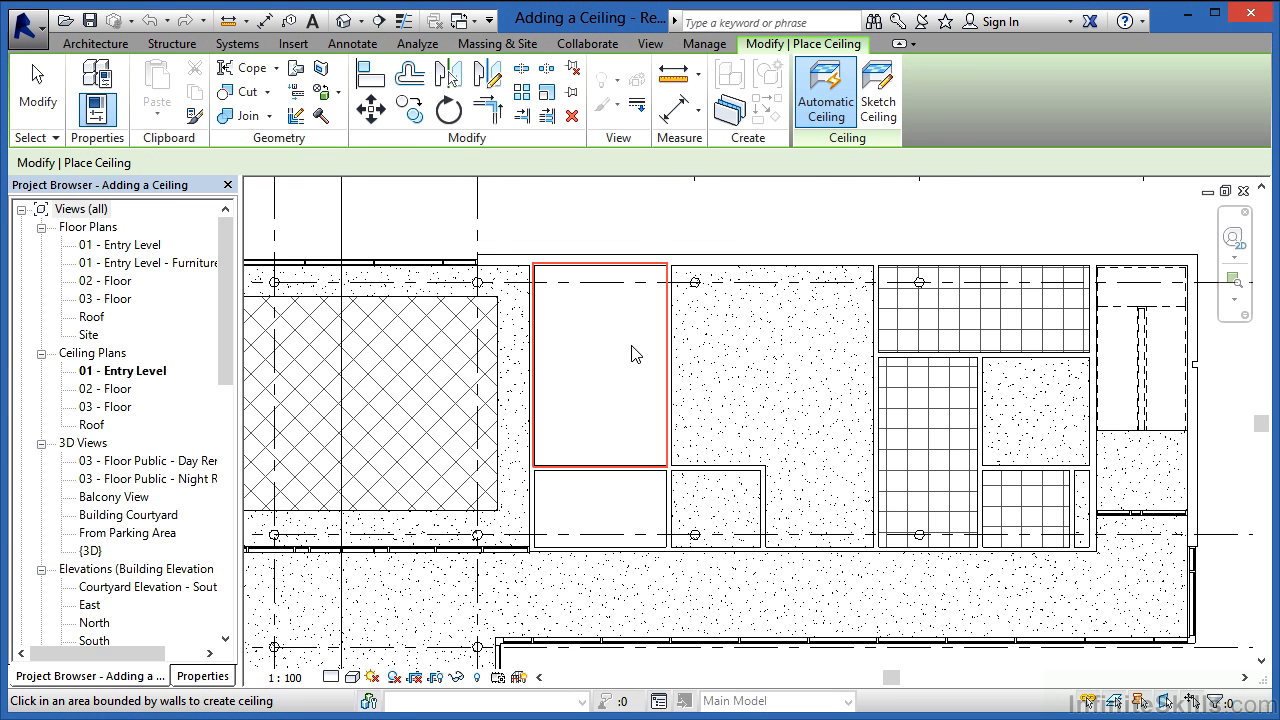
pyautogui.click(201, 675)
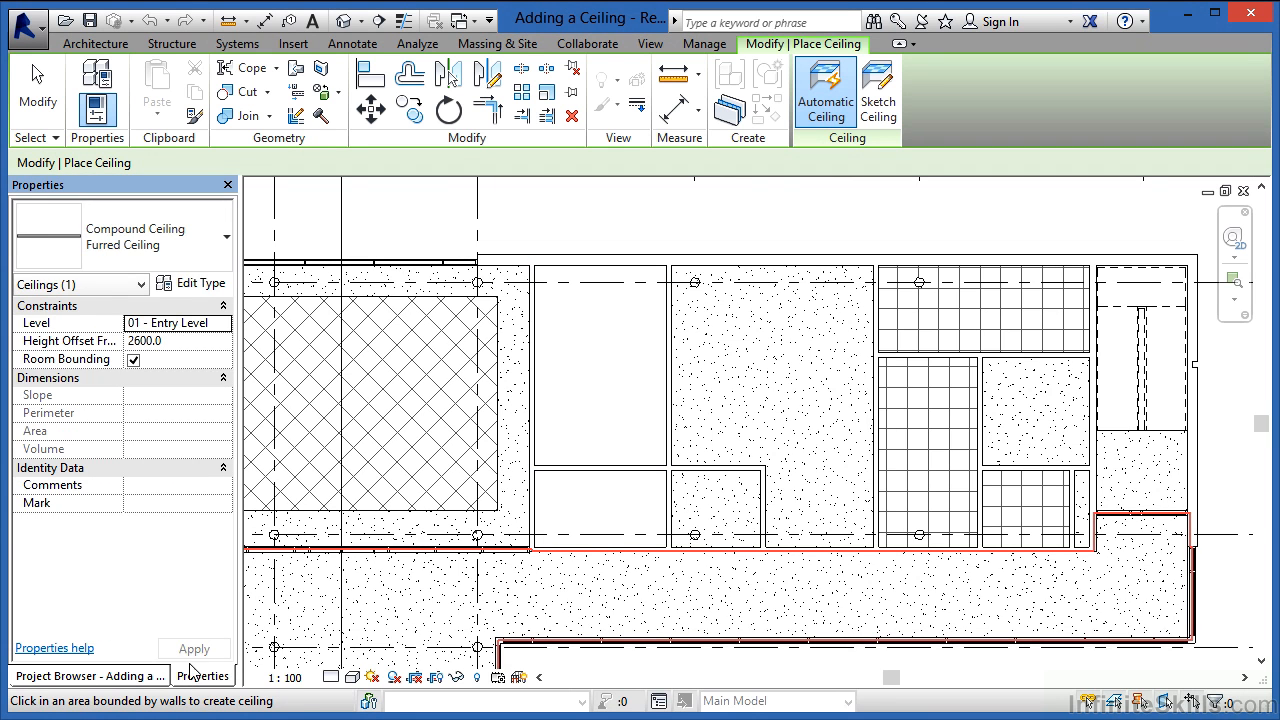
pyautogui.click(185, 246)
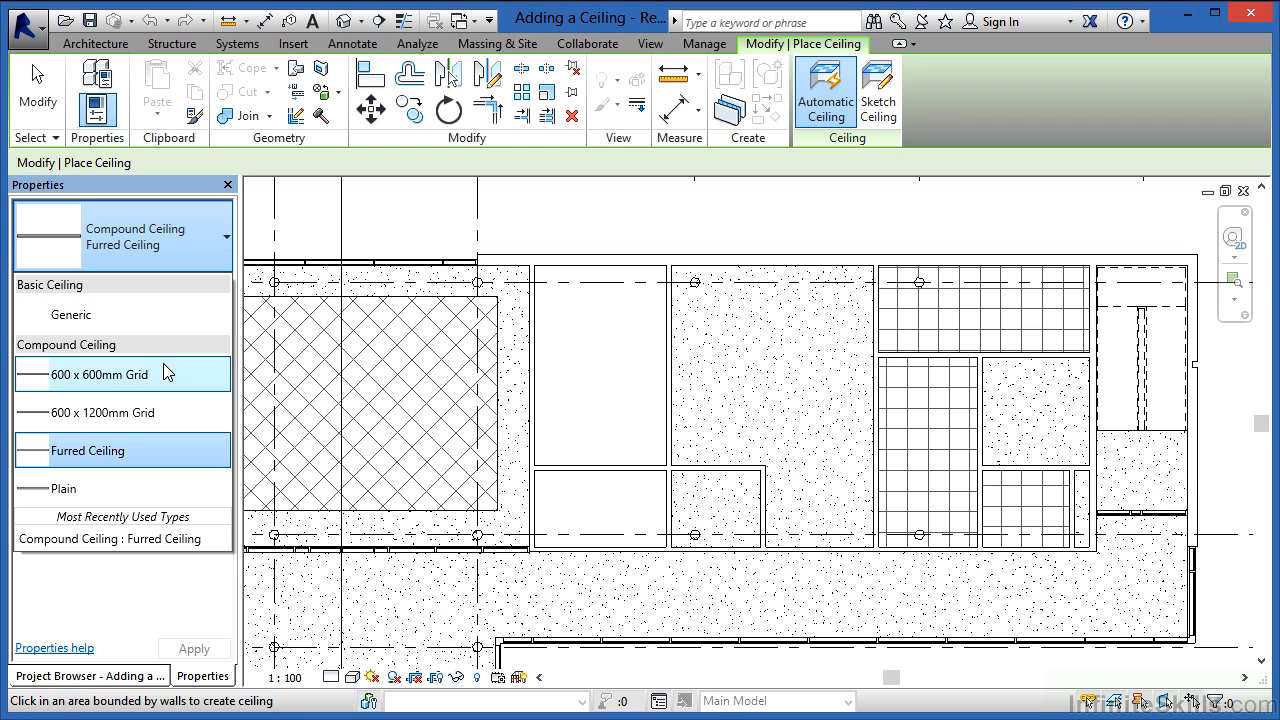
pyautogui.click(114, 419)
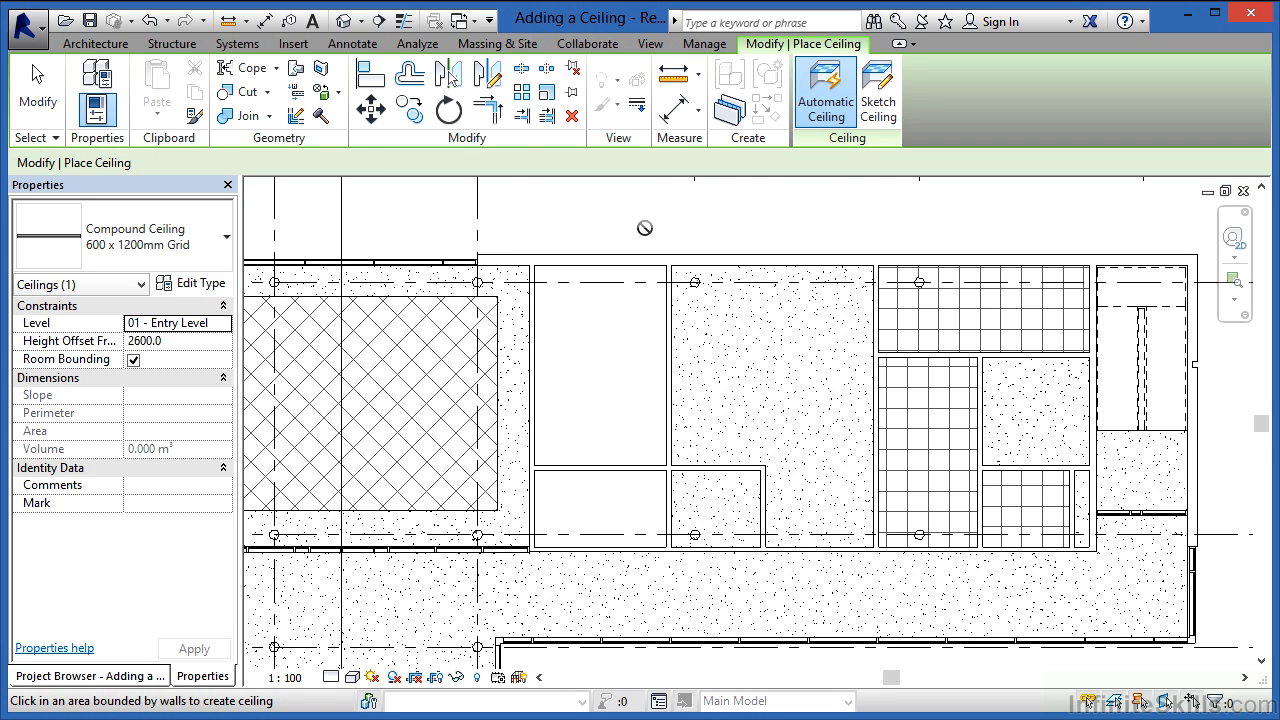
# Check the Length format and its available units in the project units, keeping the existing settings
pyautogui.press('u')
pyautogui.press('n')
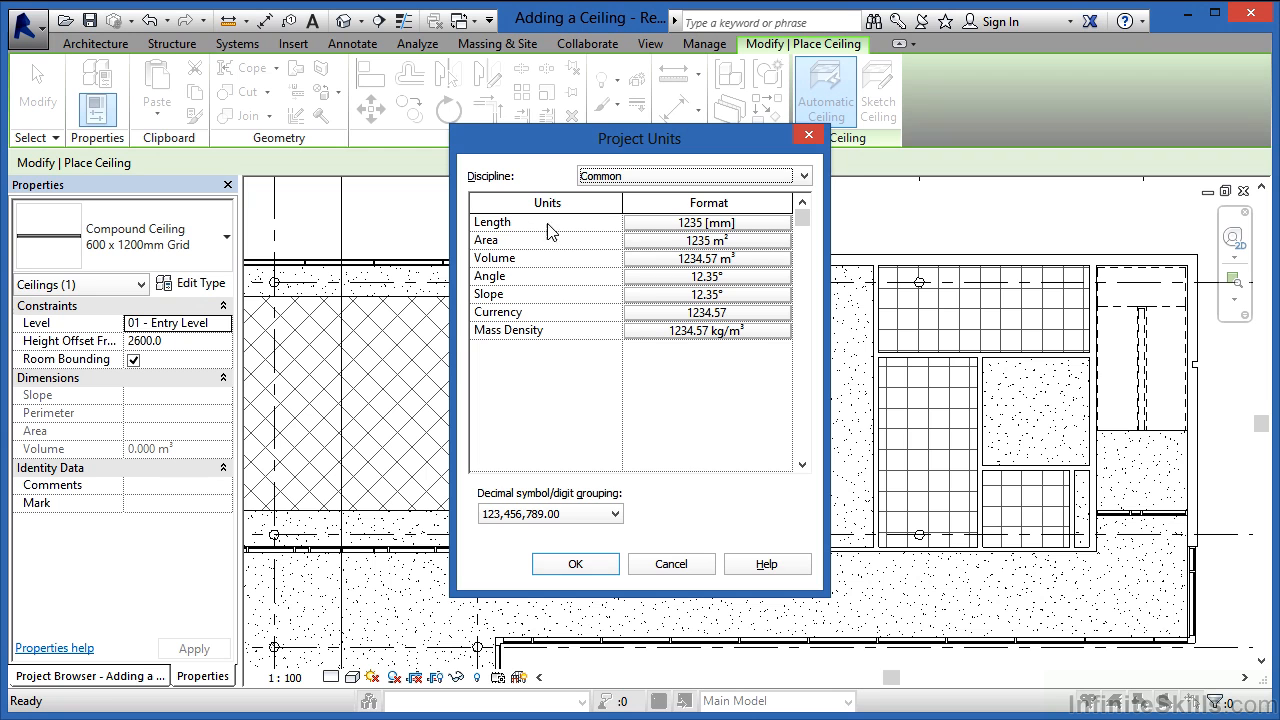
pyautogui.click(670, 223)
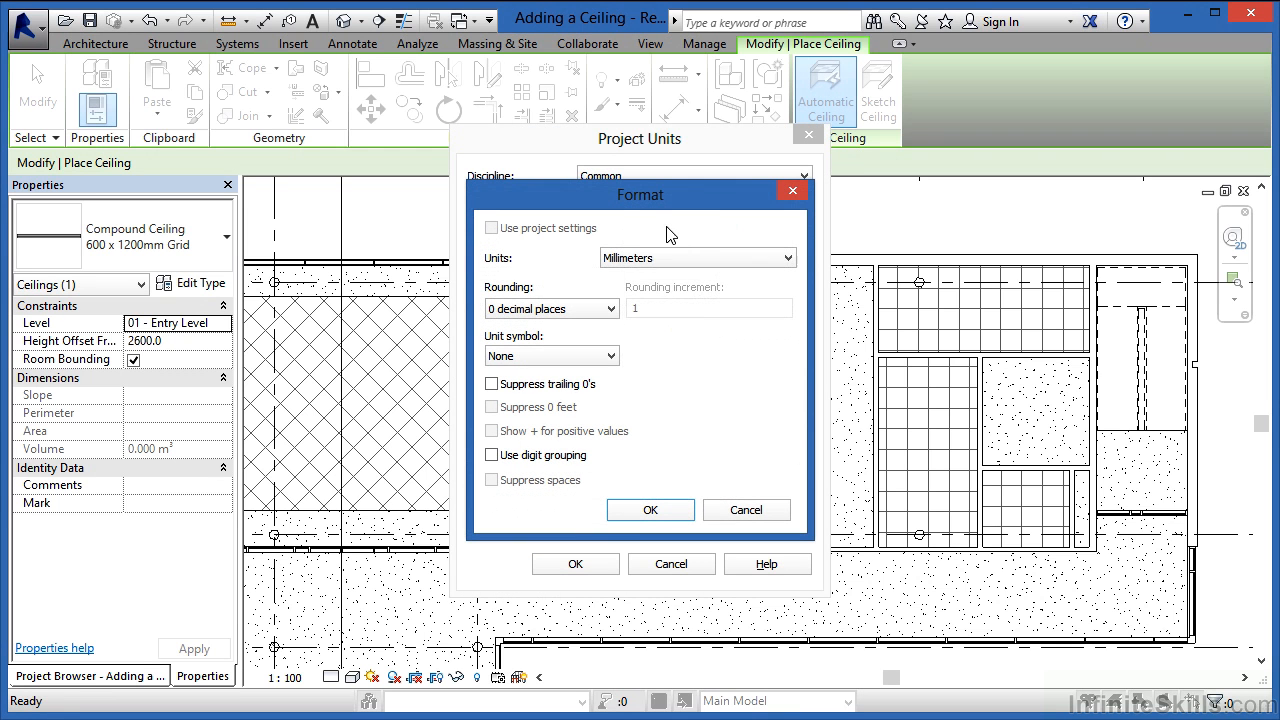
pyautogui.click(670, 262)
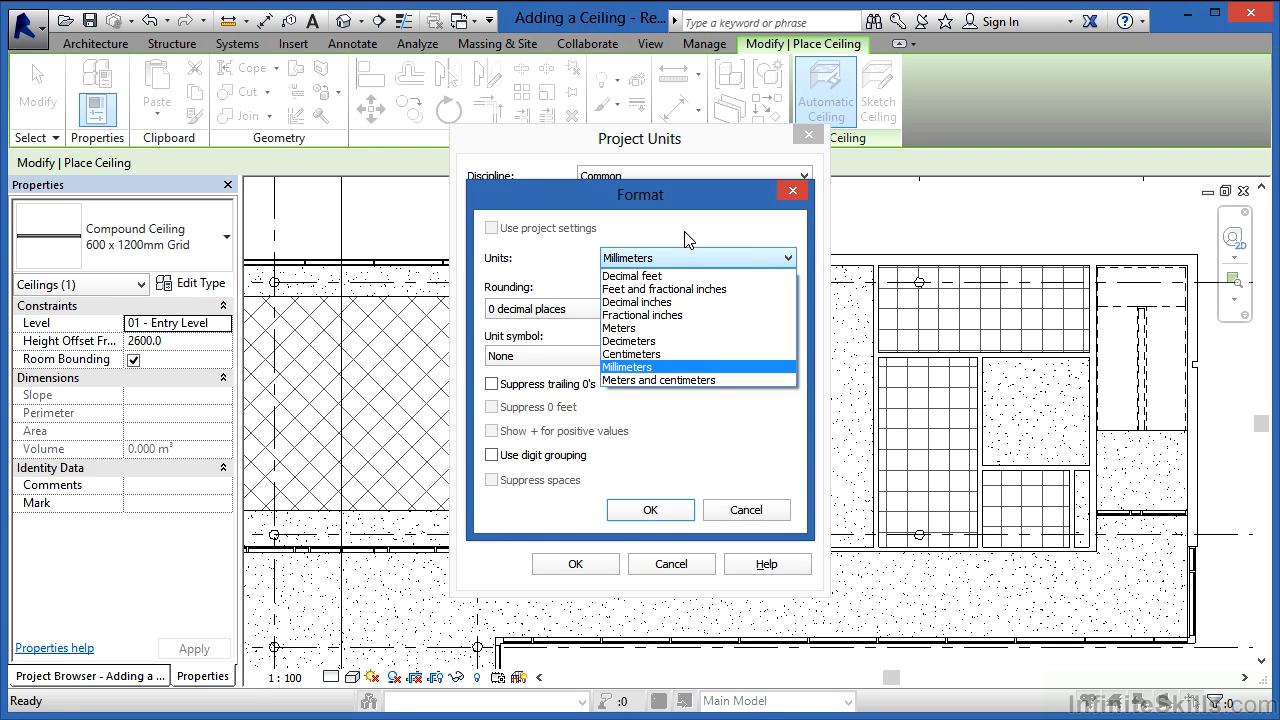
pyautogui.click(686, 240)
pyautogui.click(652, 509)
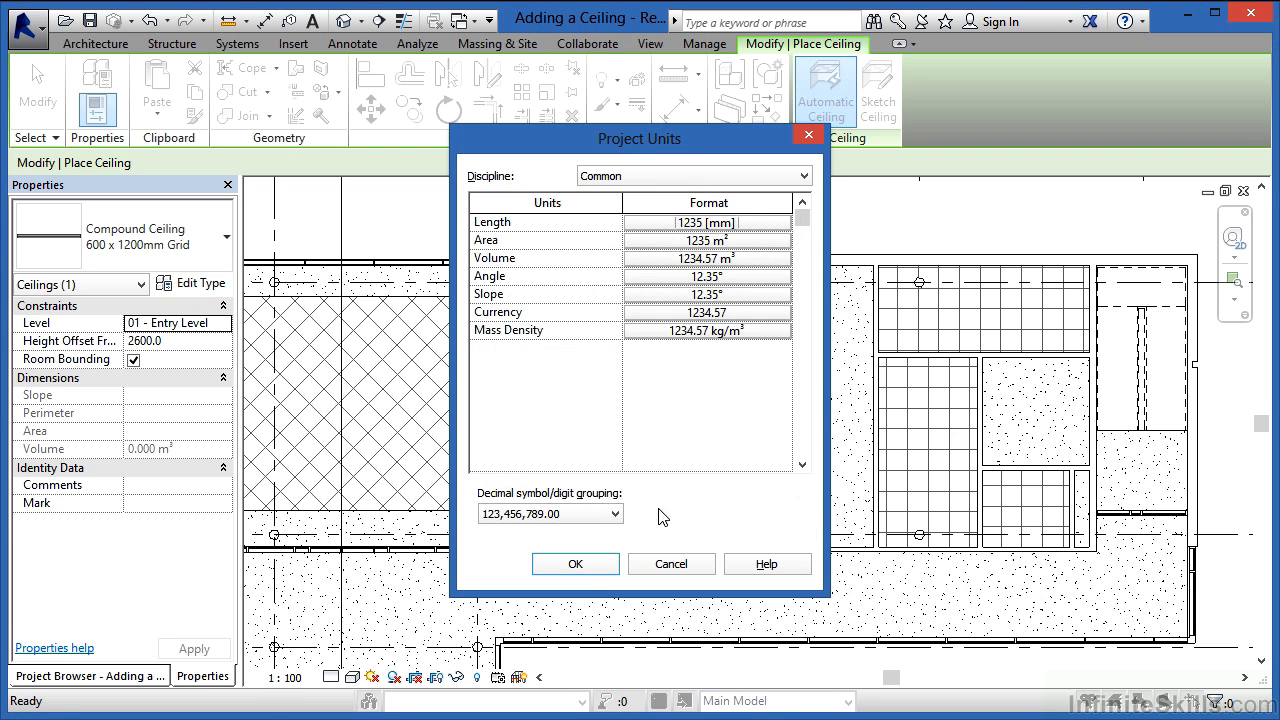
pyautogui.click(575, 564)
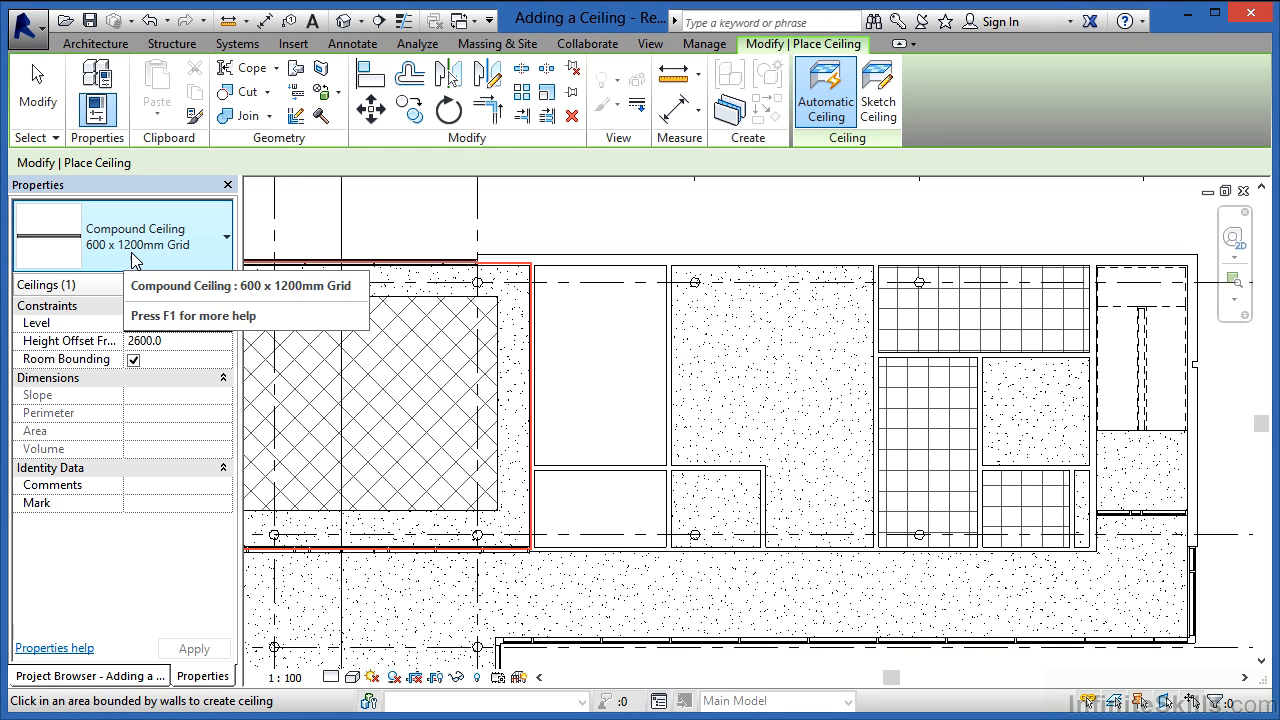
# Place an automatic ceiling in the tall empty room and another at a 2500 height offset in the small empty room below
pyautogui.click(605, 362)
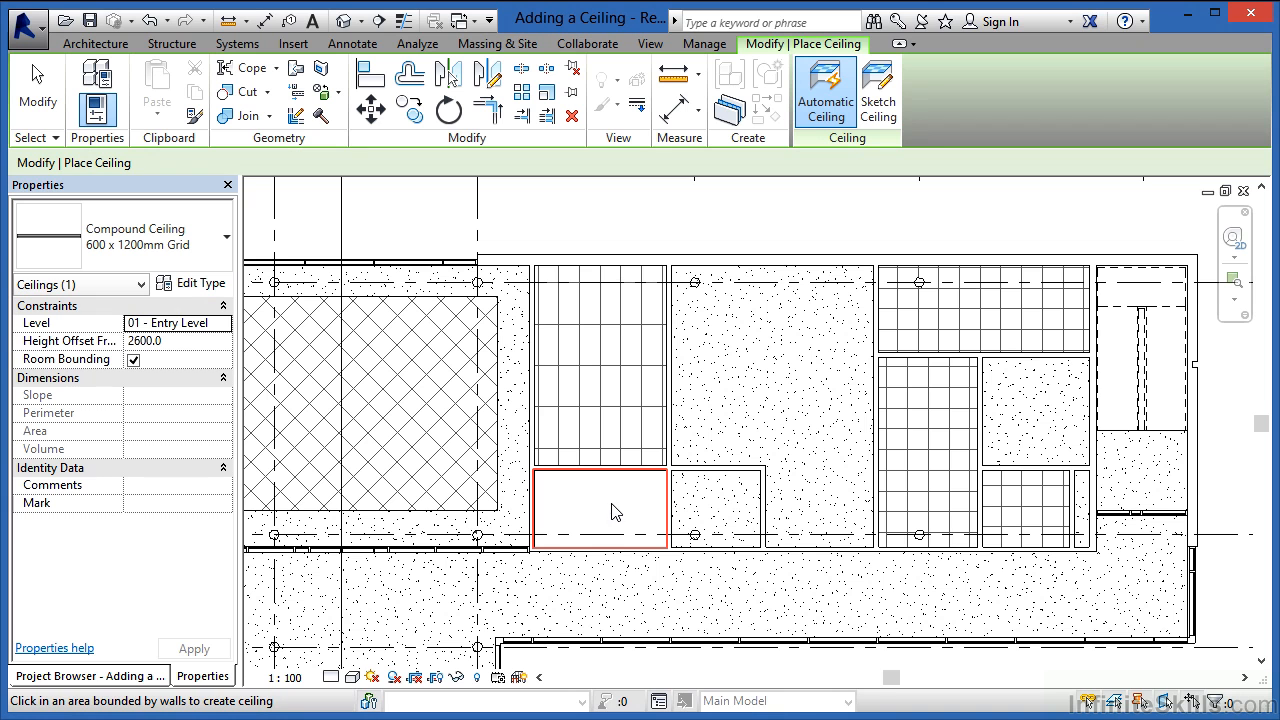
pyautogui.click(141, 340)
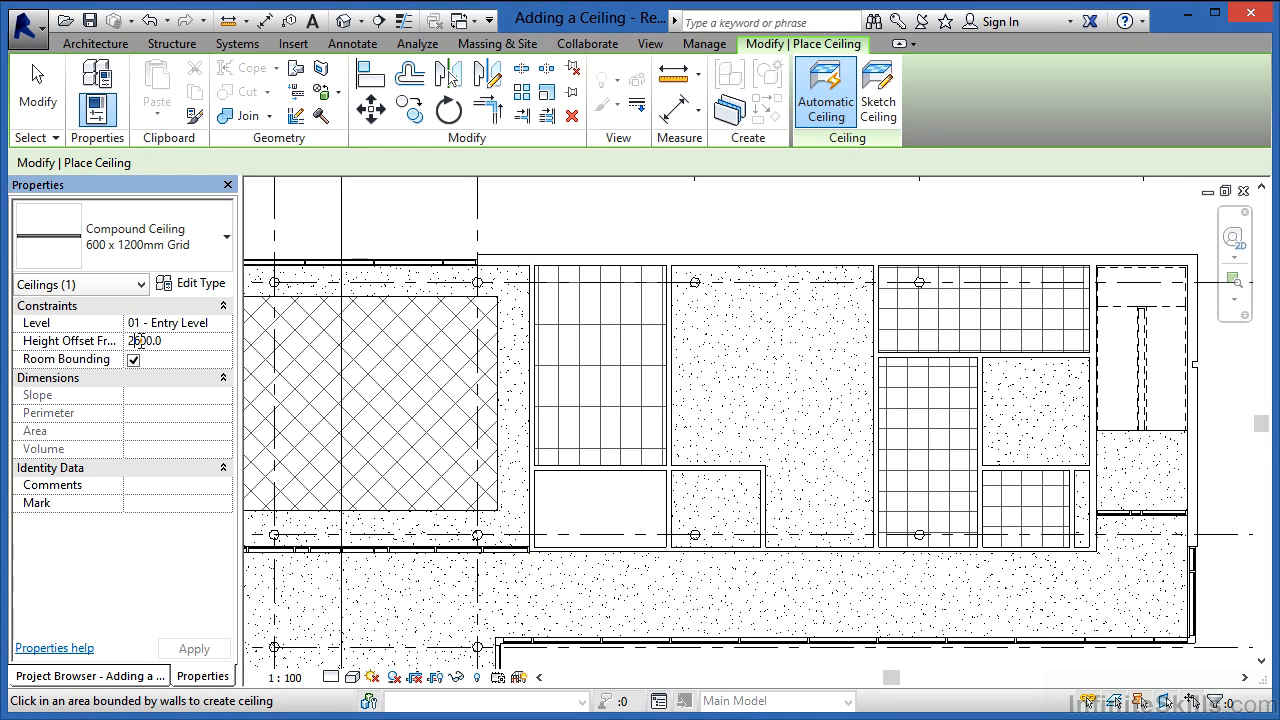
pyautogui.write('5')
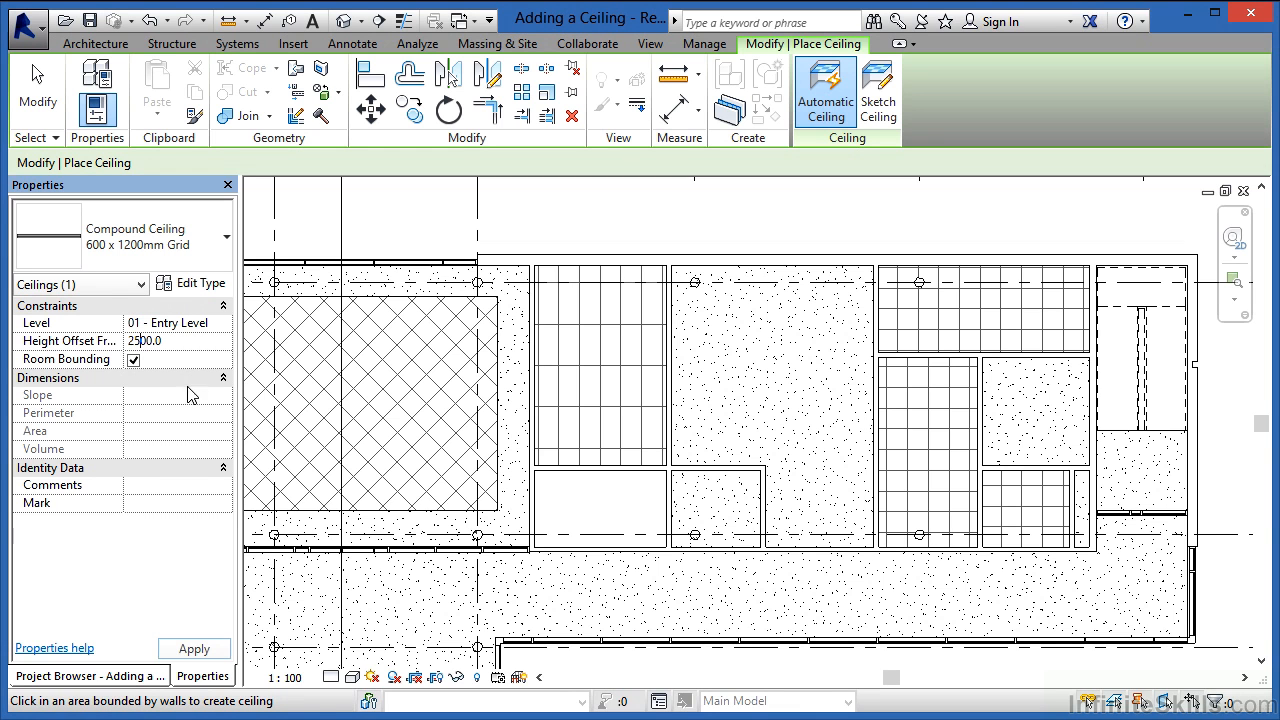
pyautogui.click(610, 503)
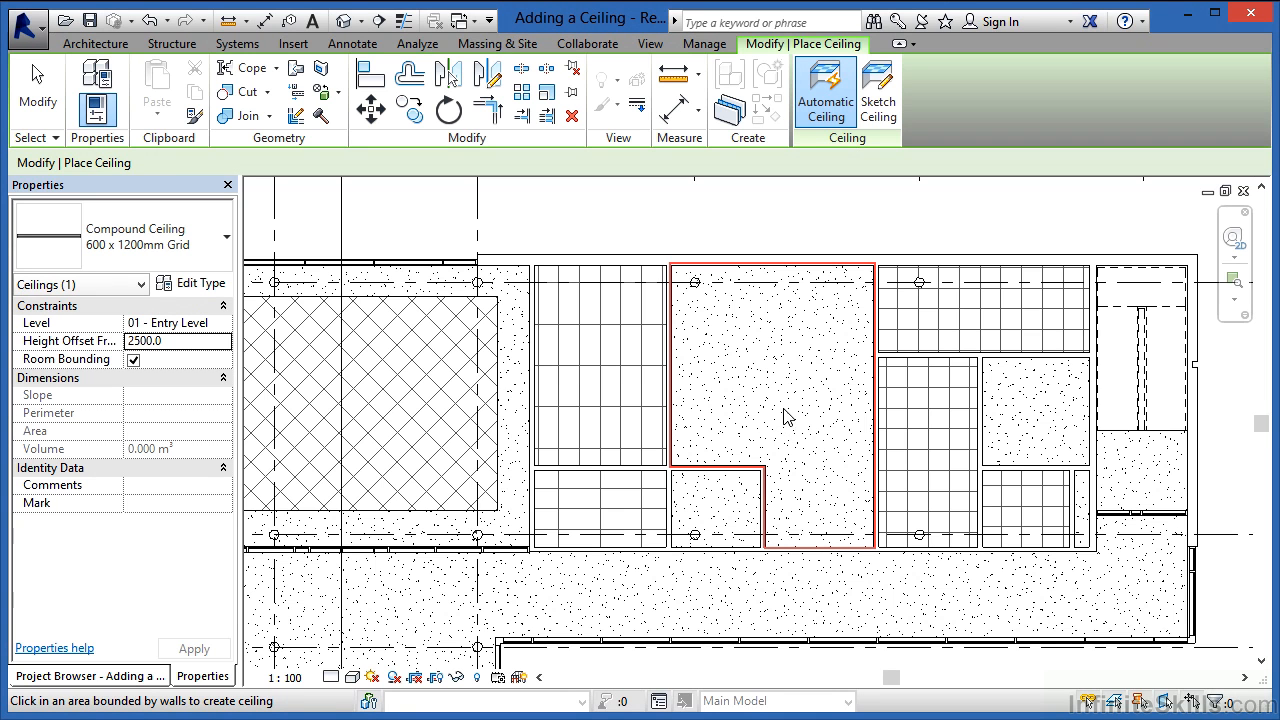
# Create a sketched 600 x 600mm Grid ceiling whose closed boundary follows the walls of the L-shaped room
pyautogui.click(163, 258)
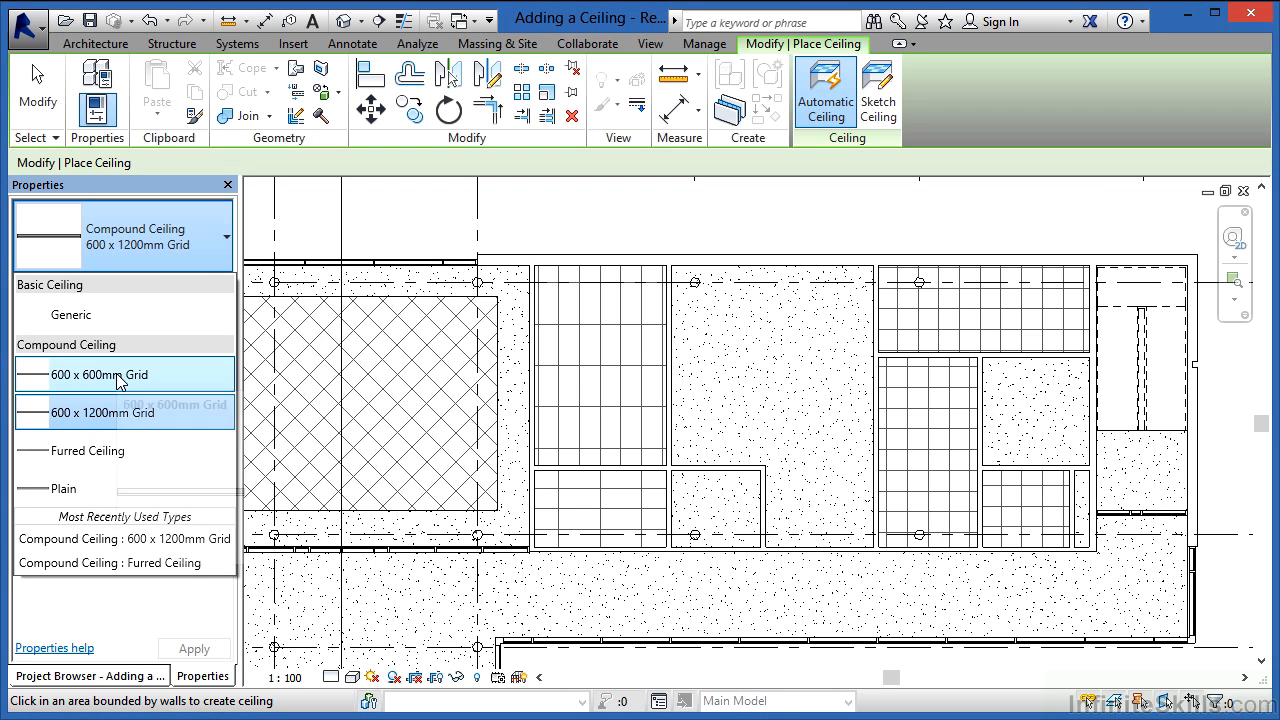
pyautogui.click(118, 378)
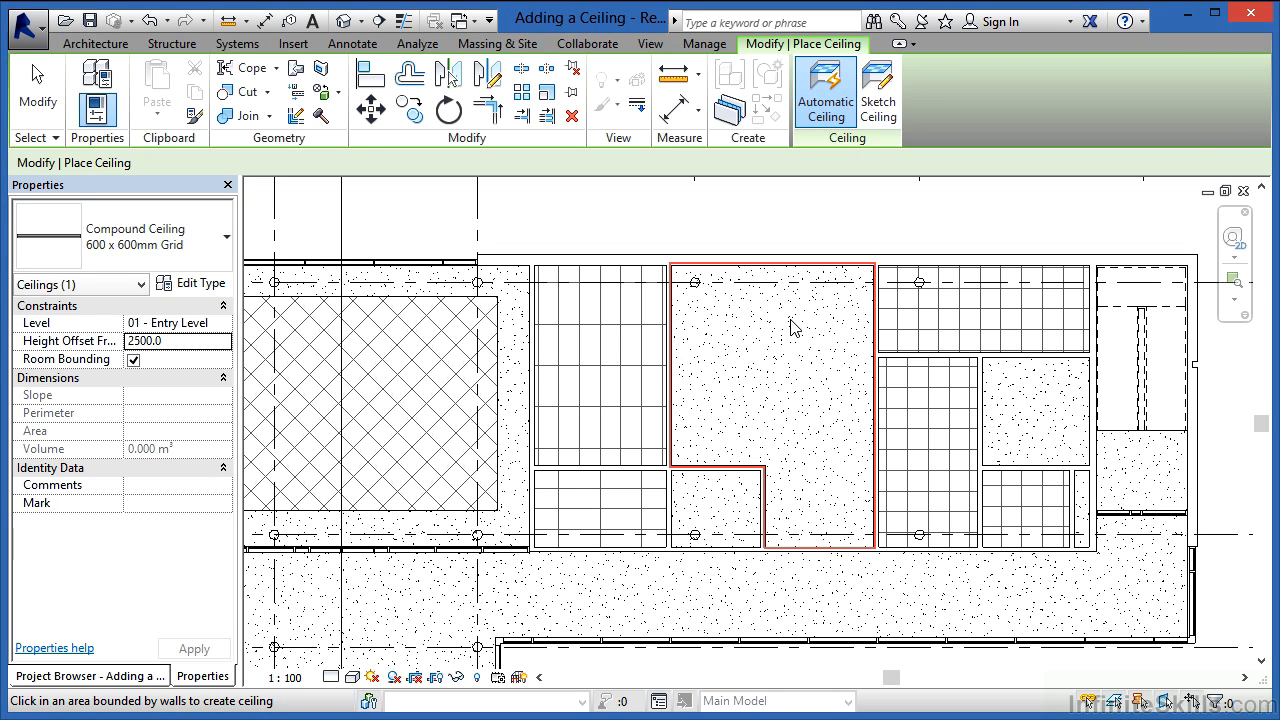
pyautogui.click(877, 109)
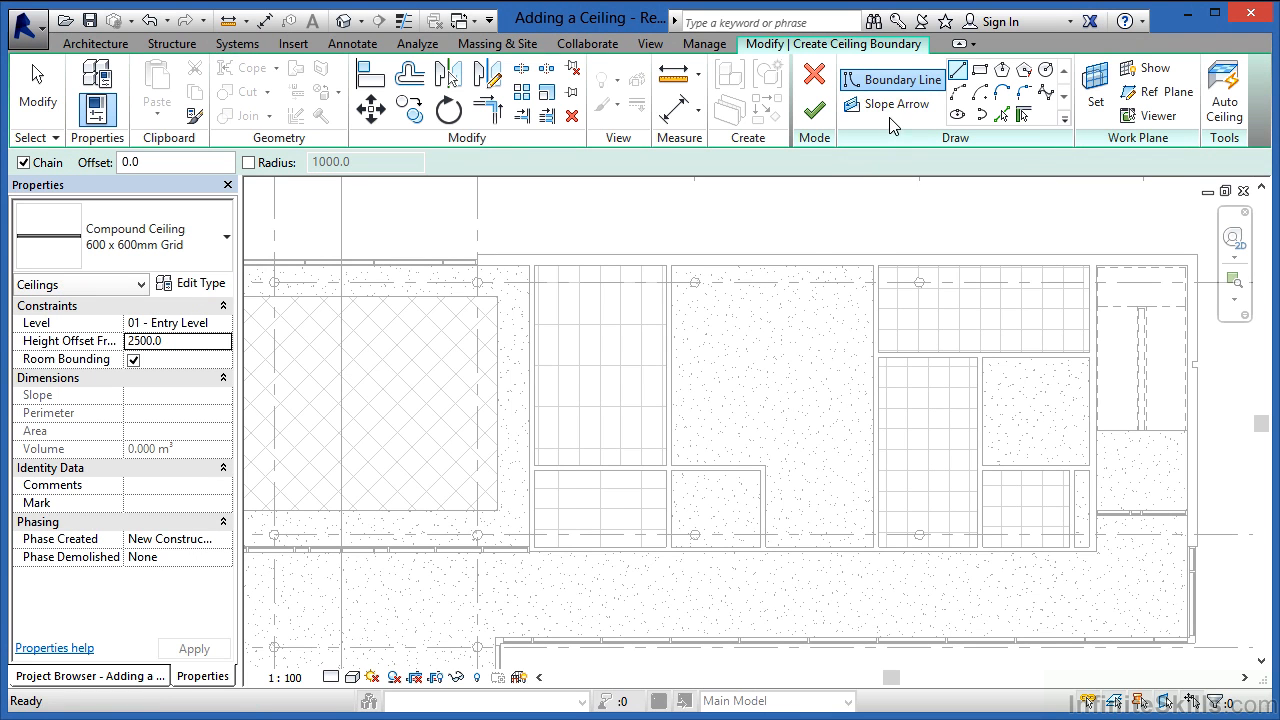
pyautogui.click(671, 265)
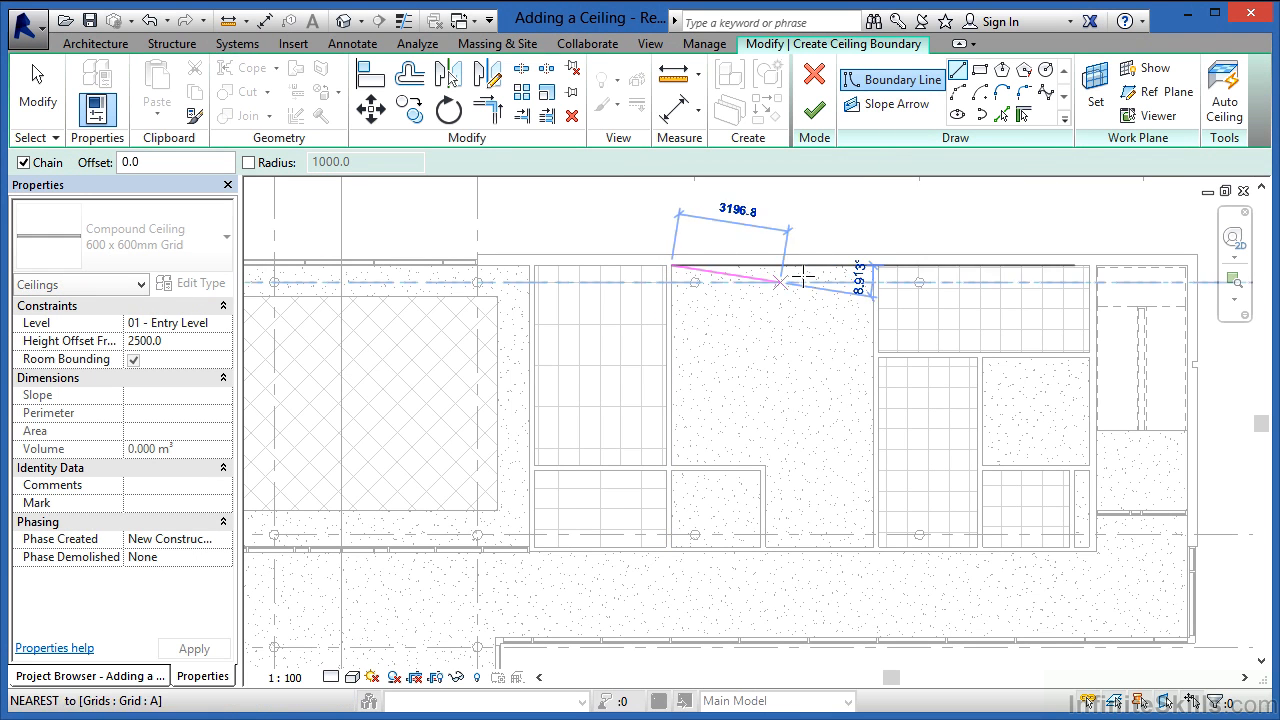
pyautogui.click(873, 265)
pyautogui.click(873, 547)
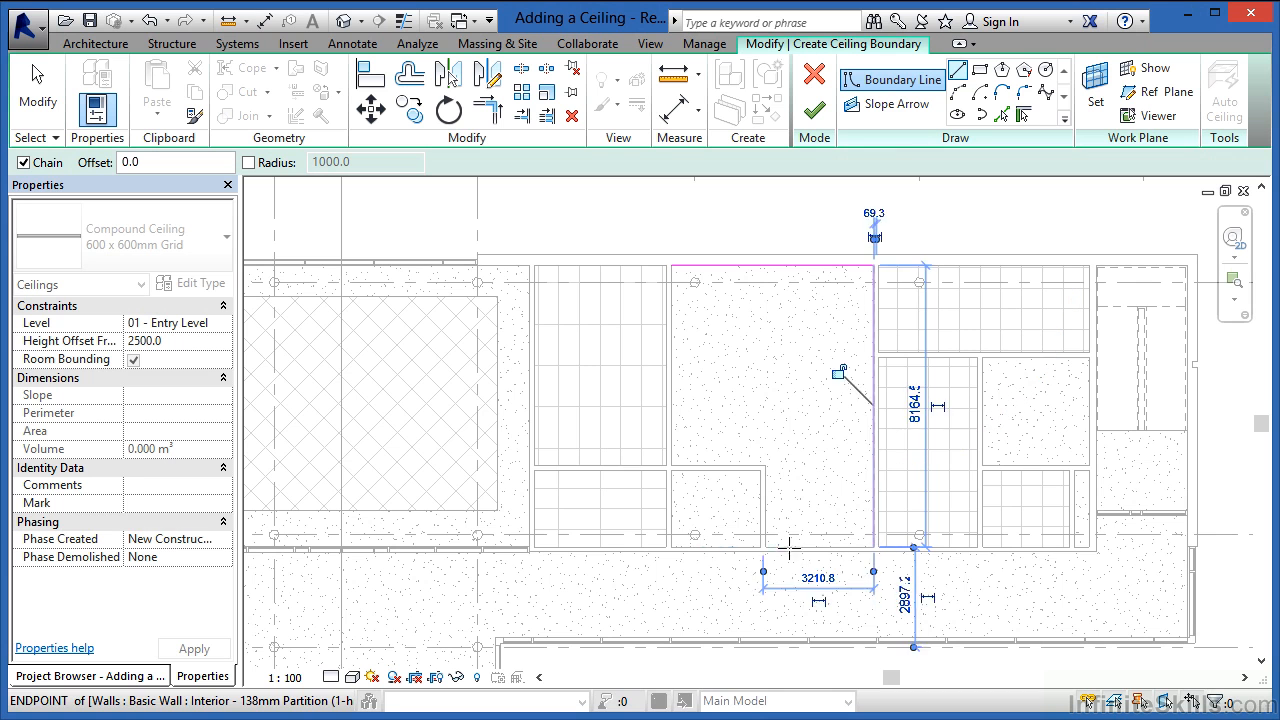
pyautogui.click(766, 547)
pyautogui.click(766, 466)
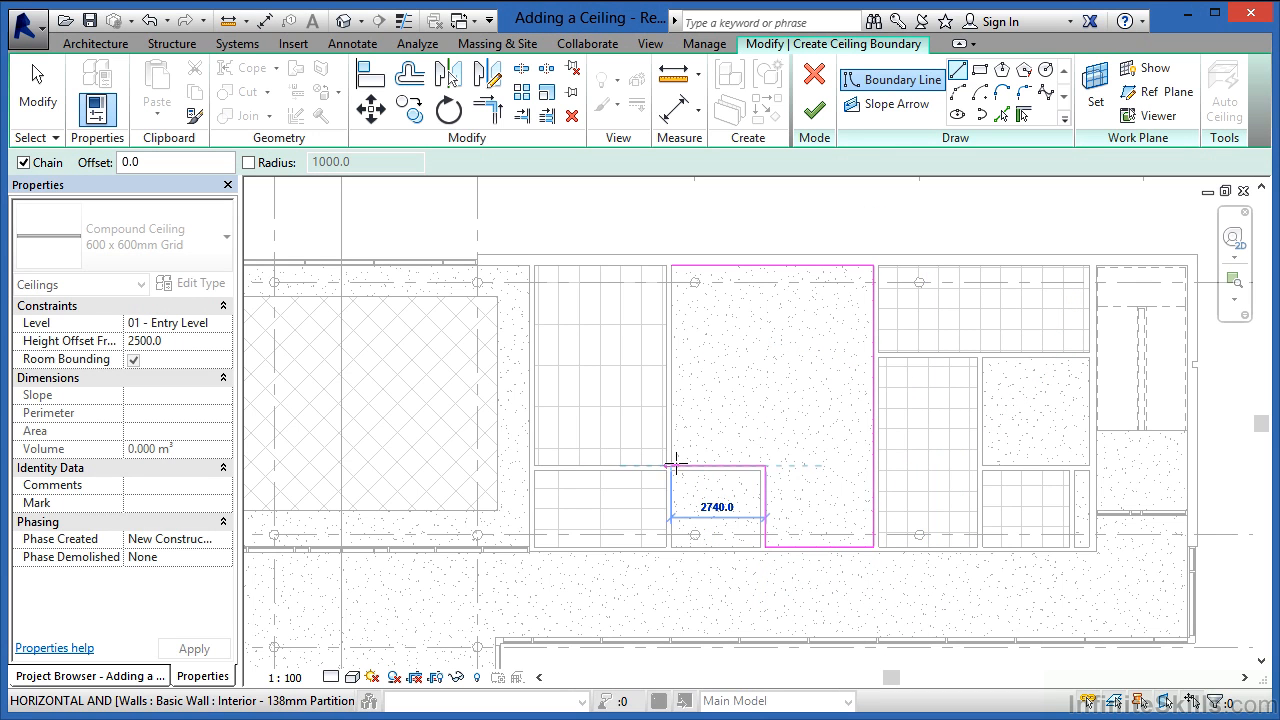
pyautogui.scroll(3, 666, 465)
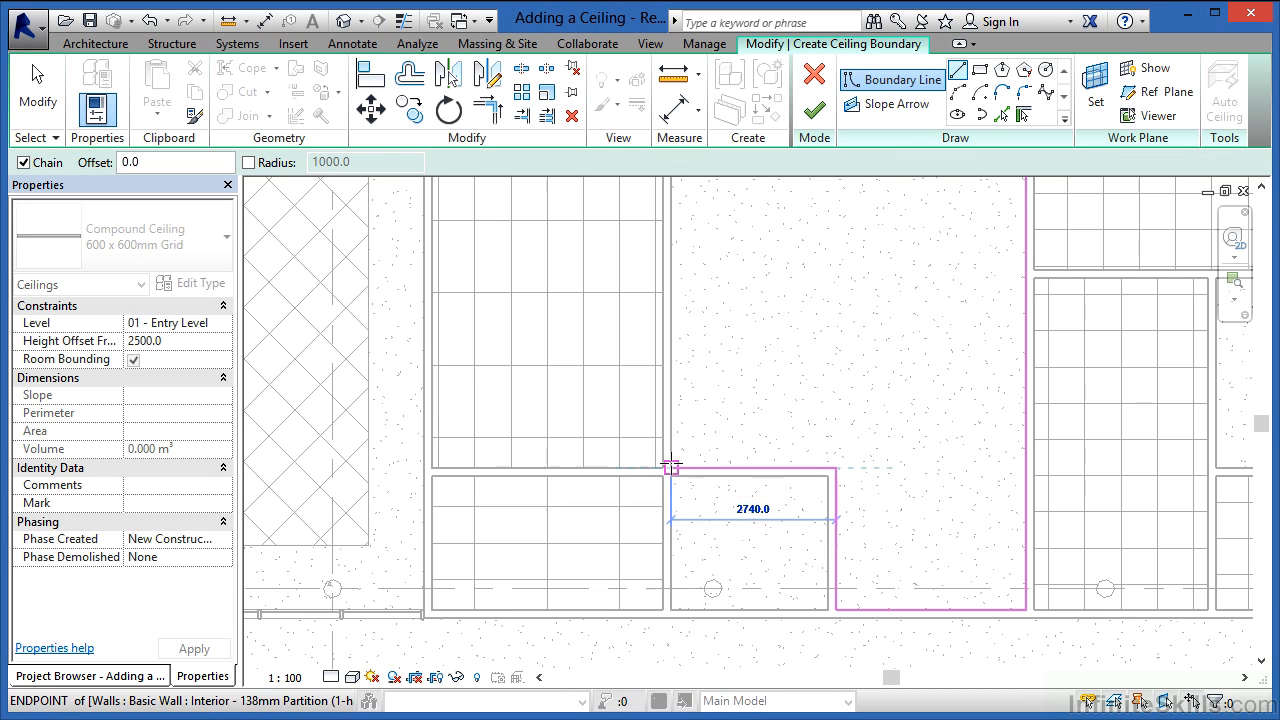
pyautogui.click(668, 466)
pyautogui.scroll(-3, 663, 487)
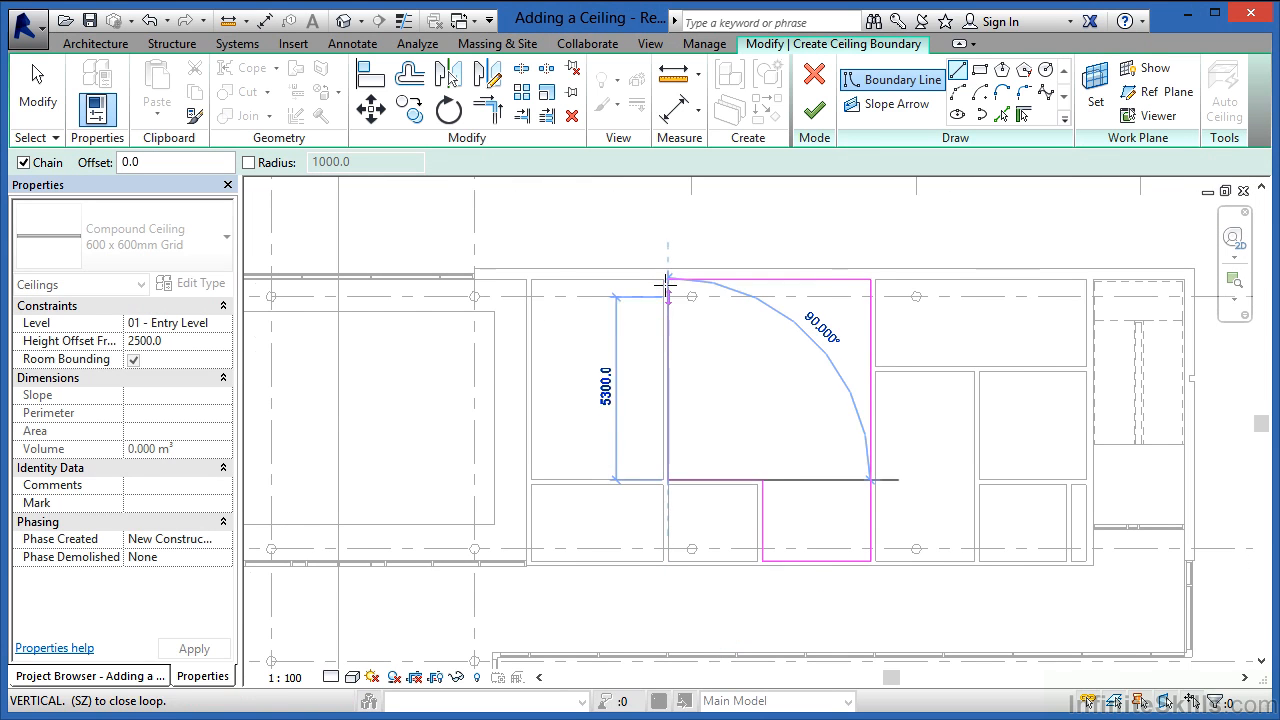
pyautogui.click(665, 286)
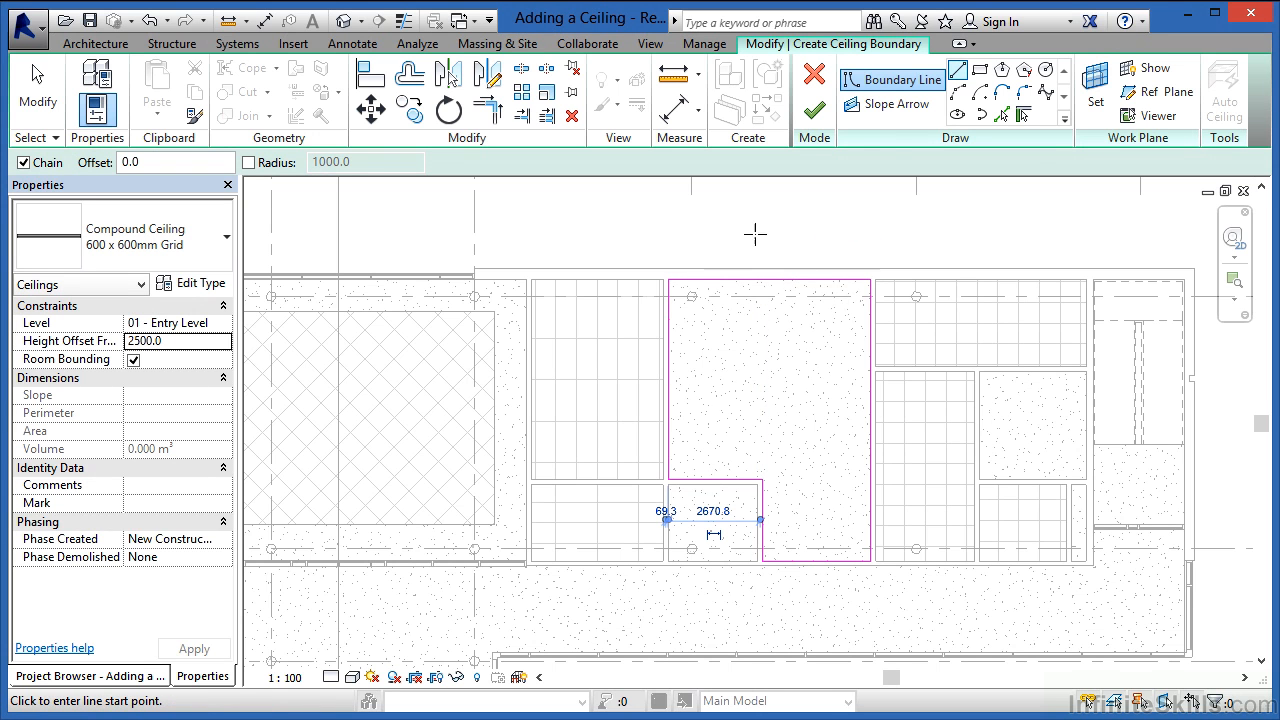
pyautogui.click(816, 112)
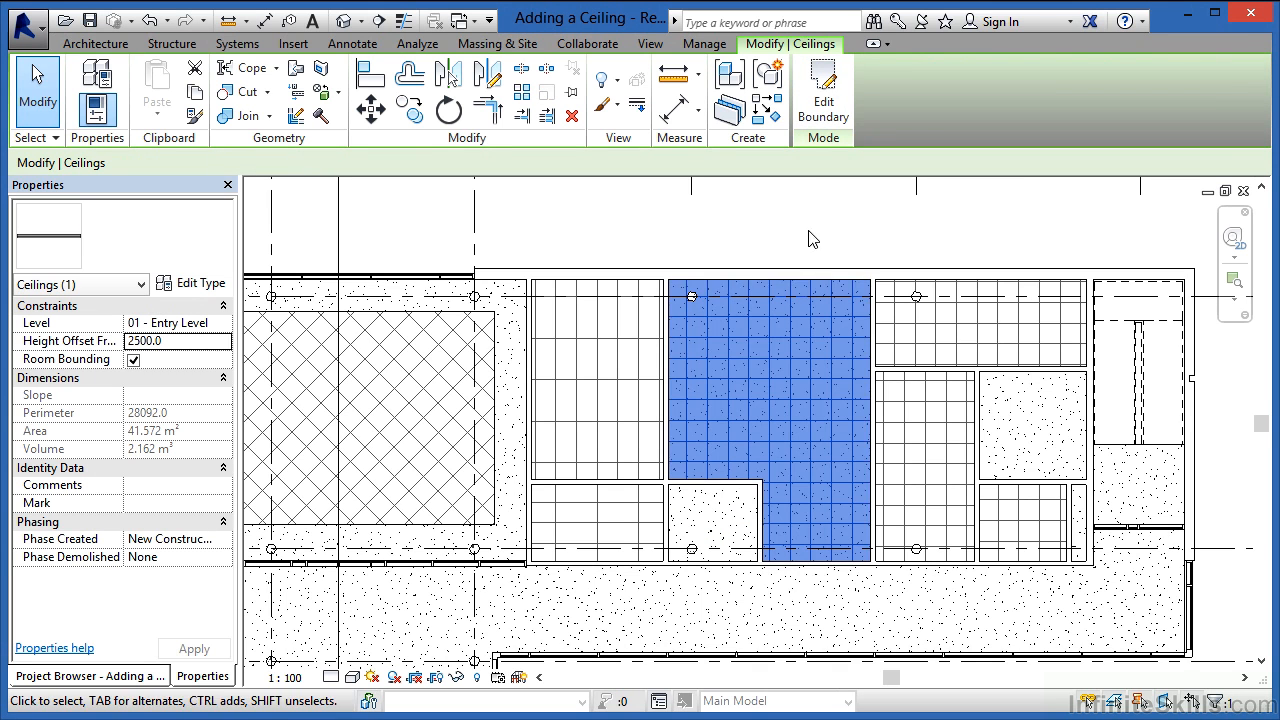
pyautogui.click(786, 248)
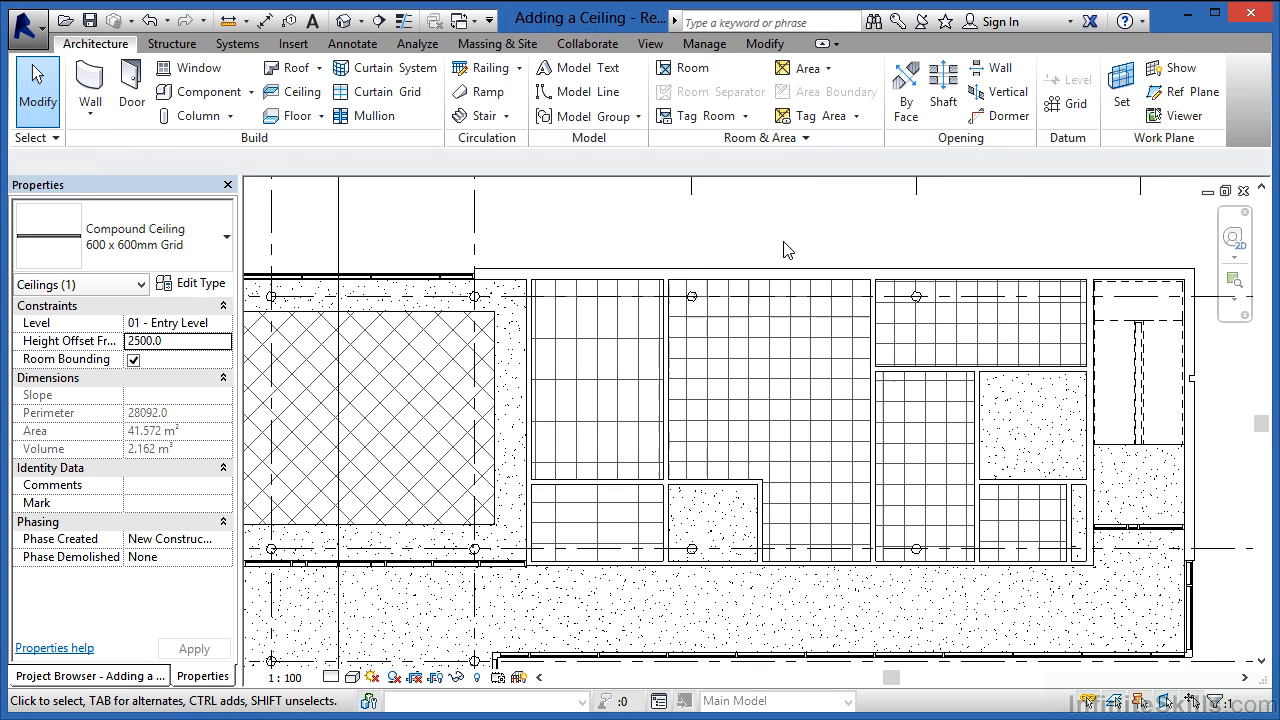
# Shift the grid pattern of the tall room's 600 x 1200mm ceiling downward by moving one of its horizontal grid lines
pyautogui.scroll(3, 575, 458)
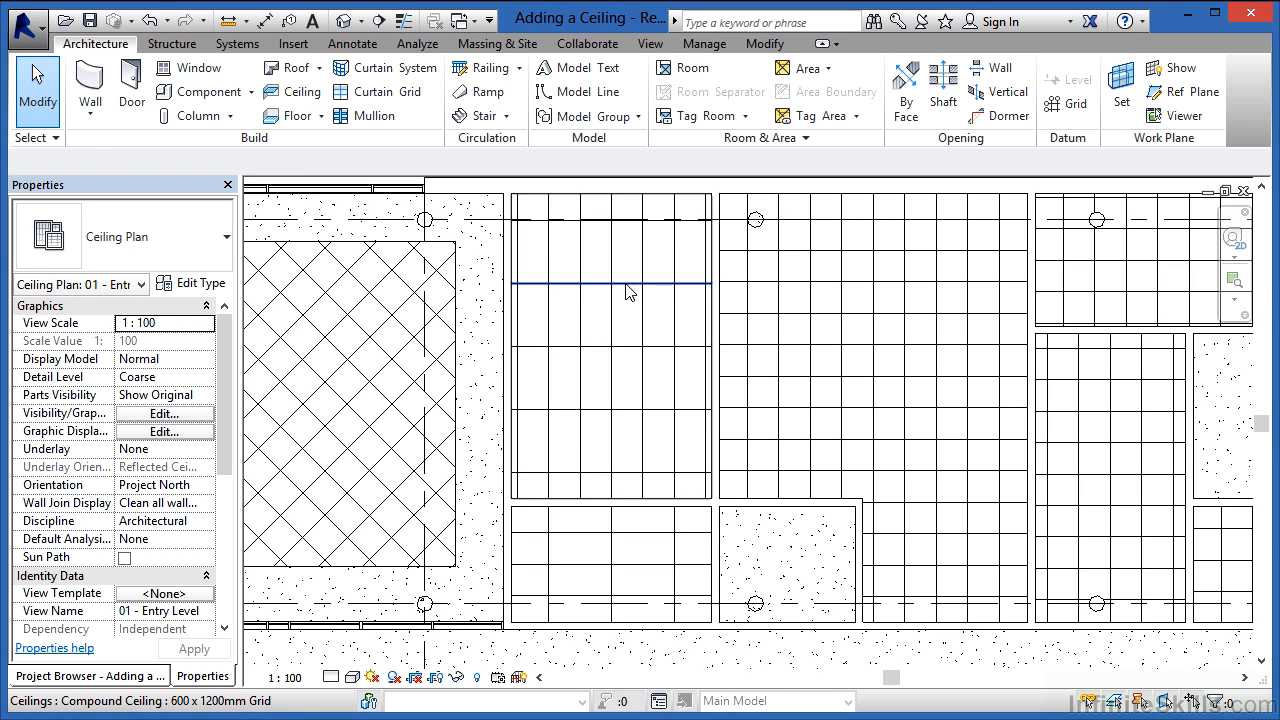
pyautogui.click(630, 287)
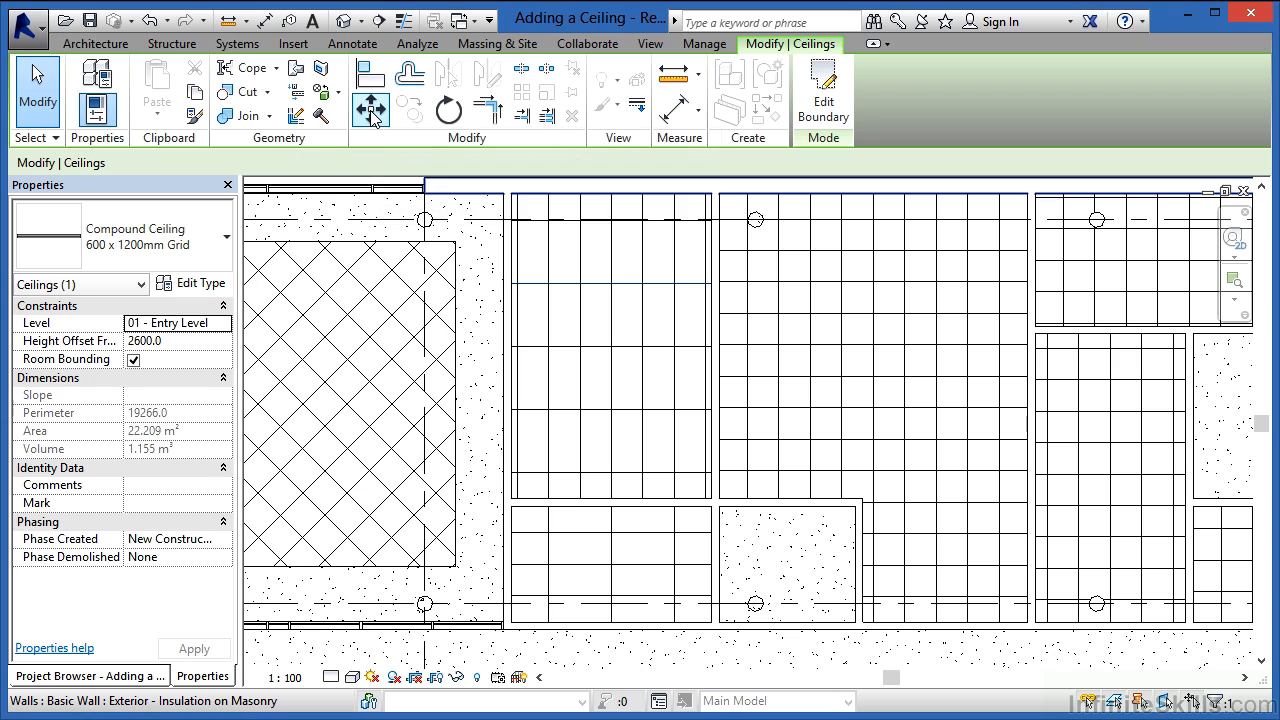
pyautogui.click(622, 283)
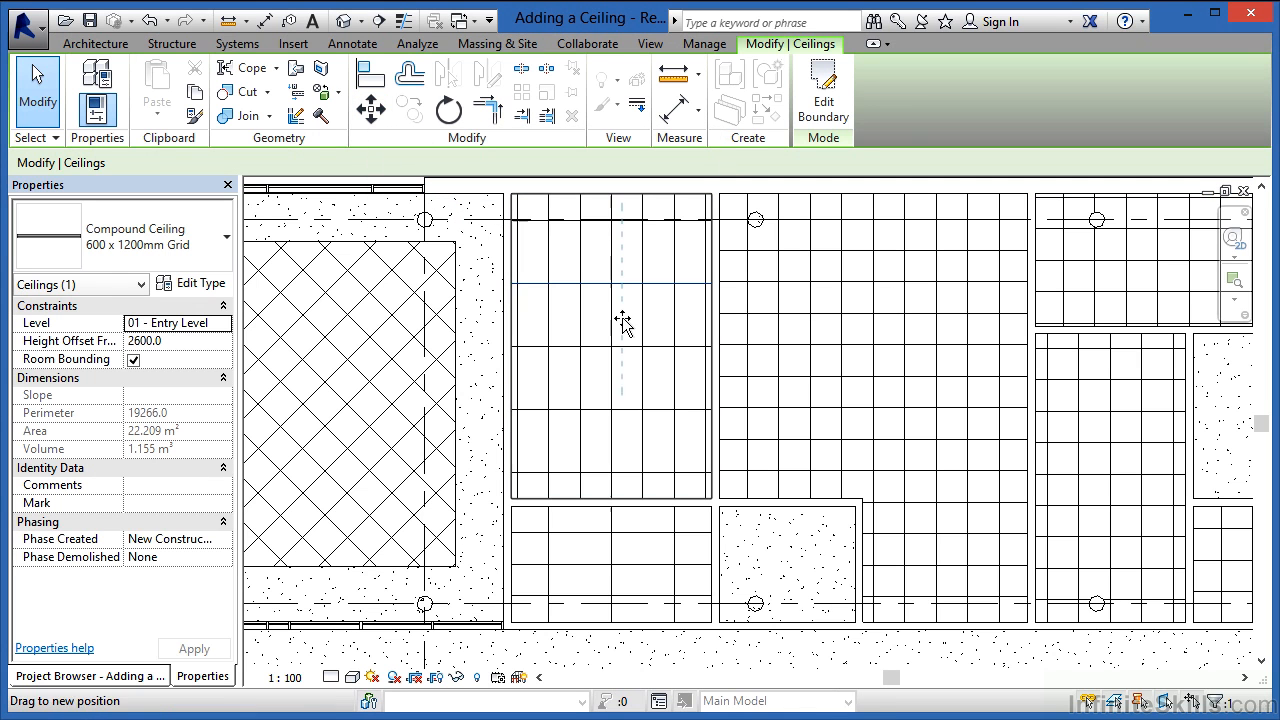
pyautogui.moveTo(623, 306); pyautogui.dragTo(624, 307)
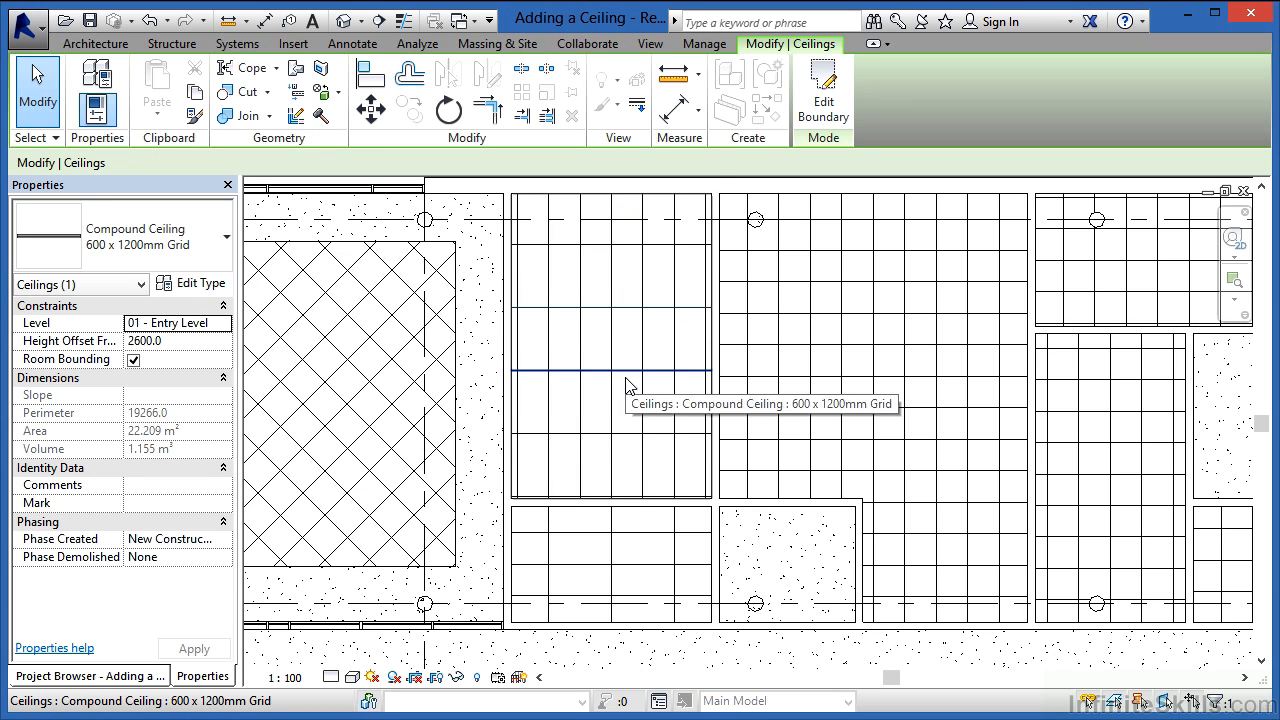
pyautogui.click(634, 313)
pyautogui.moveTo(634, 313); pyautogui.dragTo(638, 320)
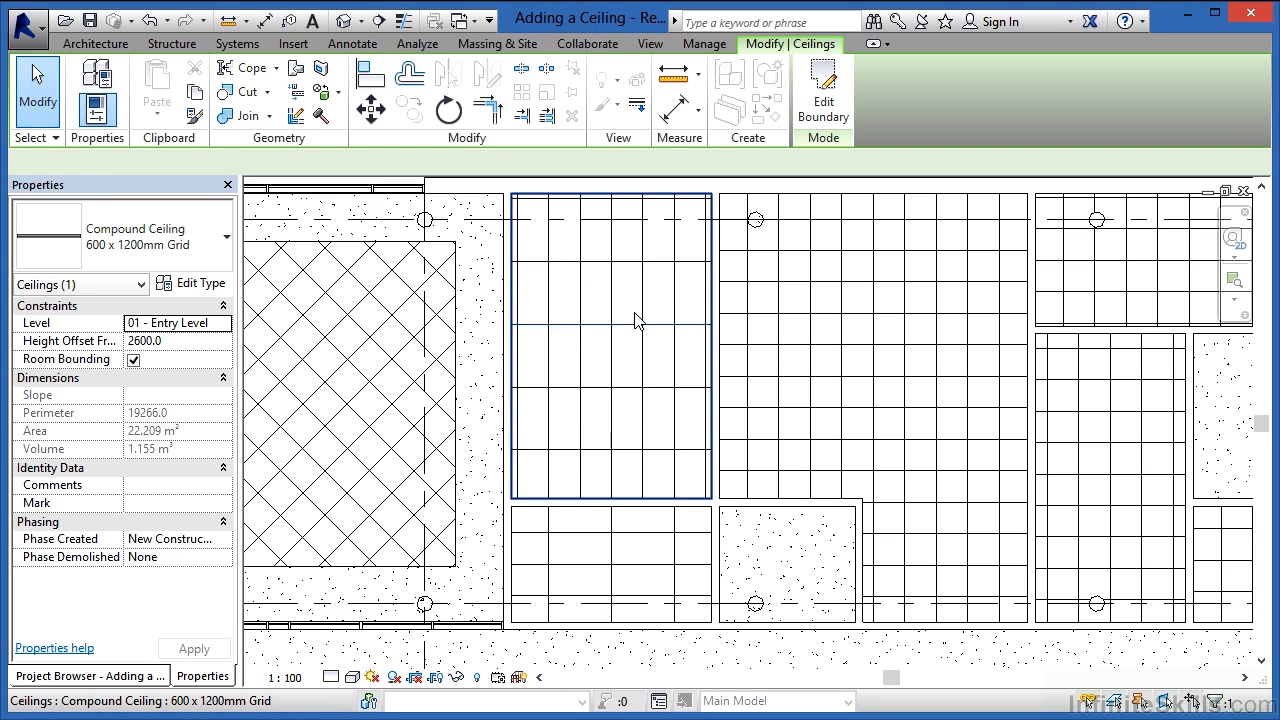
# Nudge the tall room's ceiling grid sideways to the left in small increments
pyautogui.press('Left')
pyautogui.press('Left')
pyautogui.press('Left')
pyautogui.press('Left')
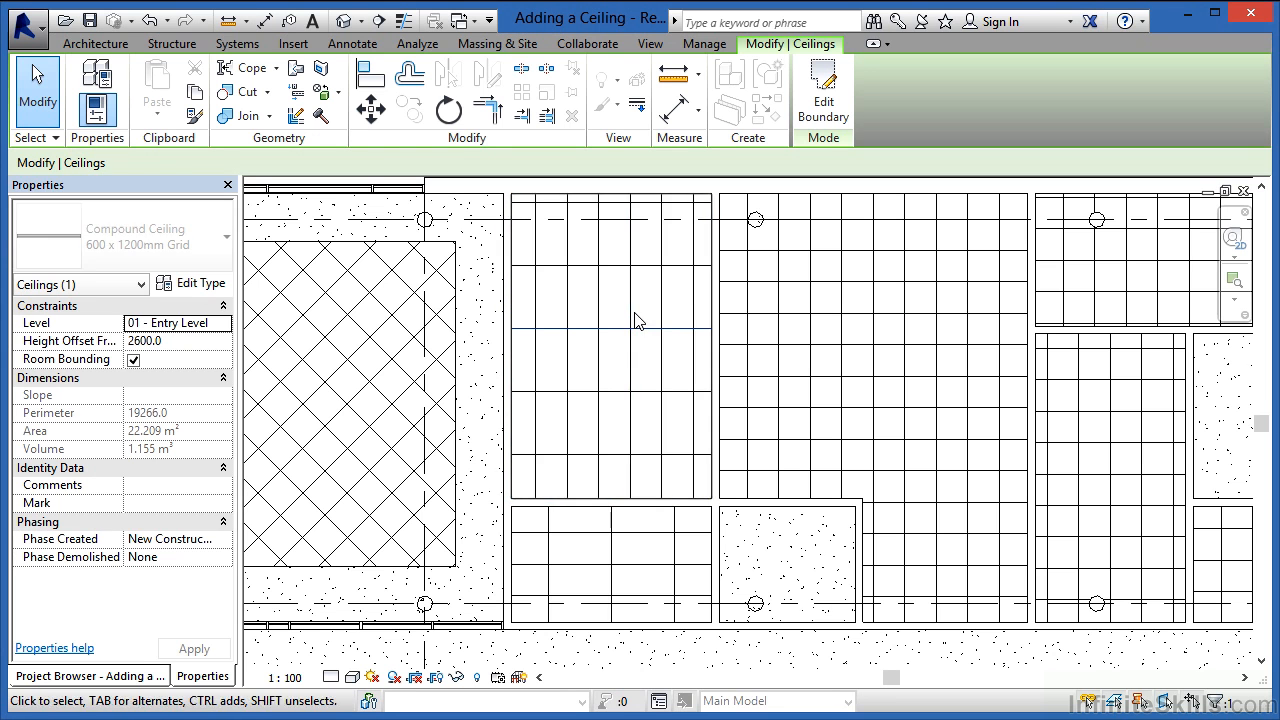
pyautogui.moveTo(634, 313); pyautogui.dragTo(640, 319)
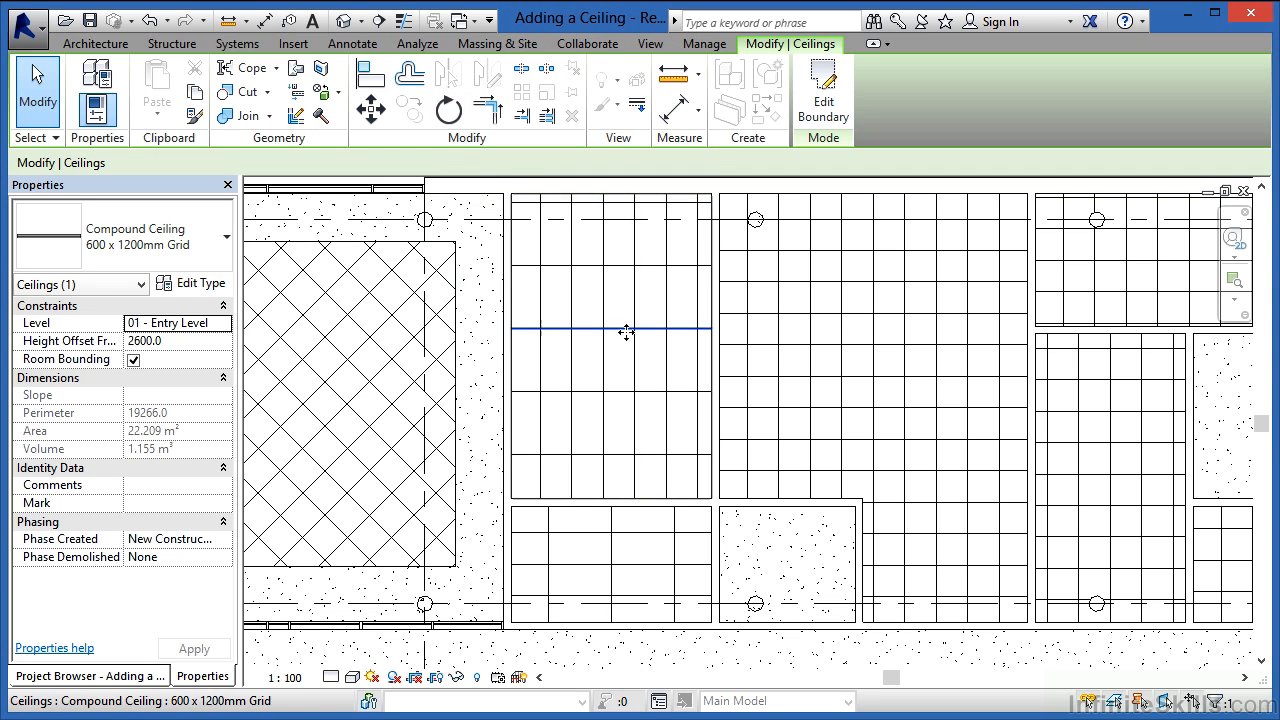
# Rotate the tall room's ceiling grid so that its tiles run diagonally across the room
pyautogui.click(450, 110)
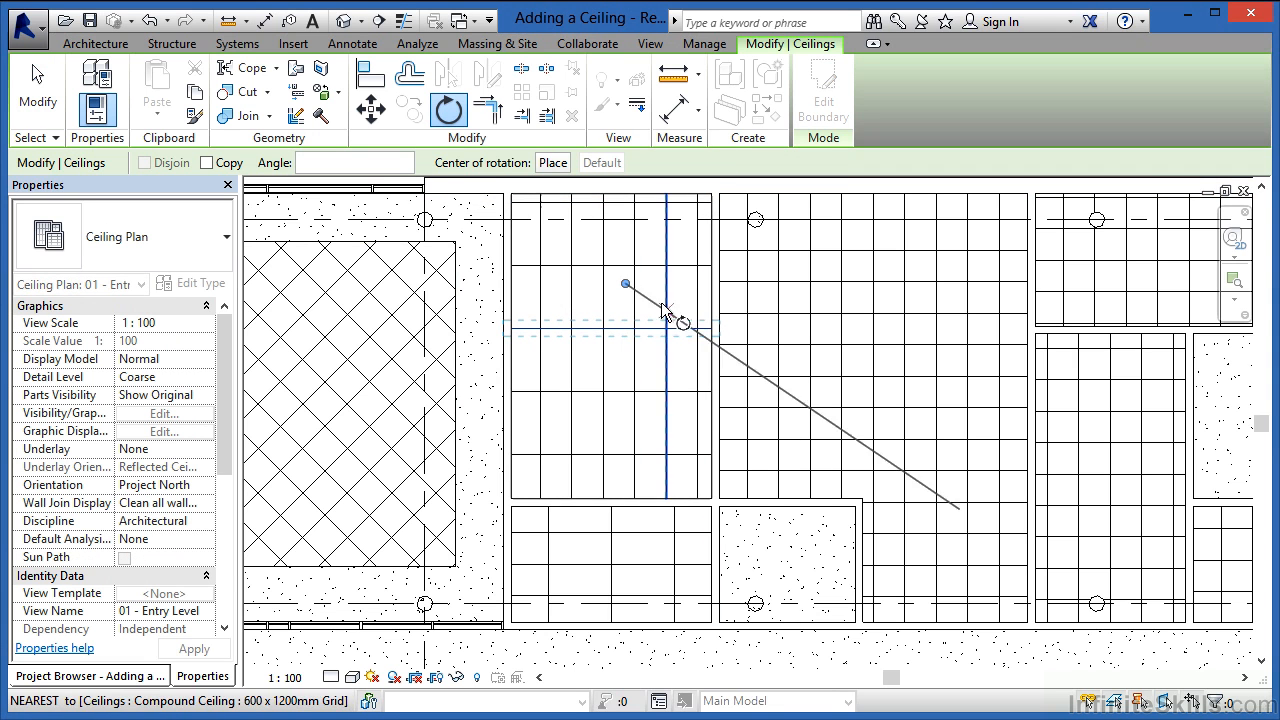
pyautogui.click(627, 248)
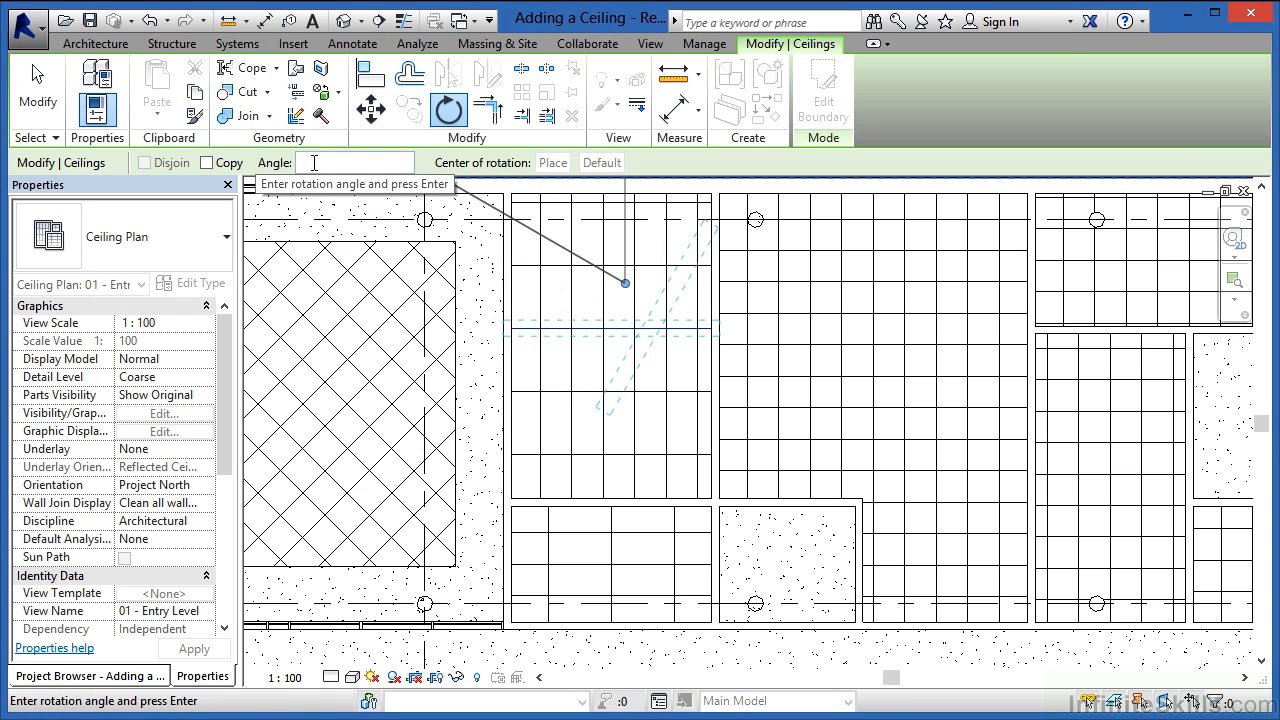
pyautogui.click(681, 236)
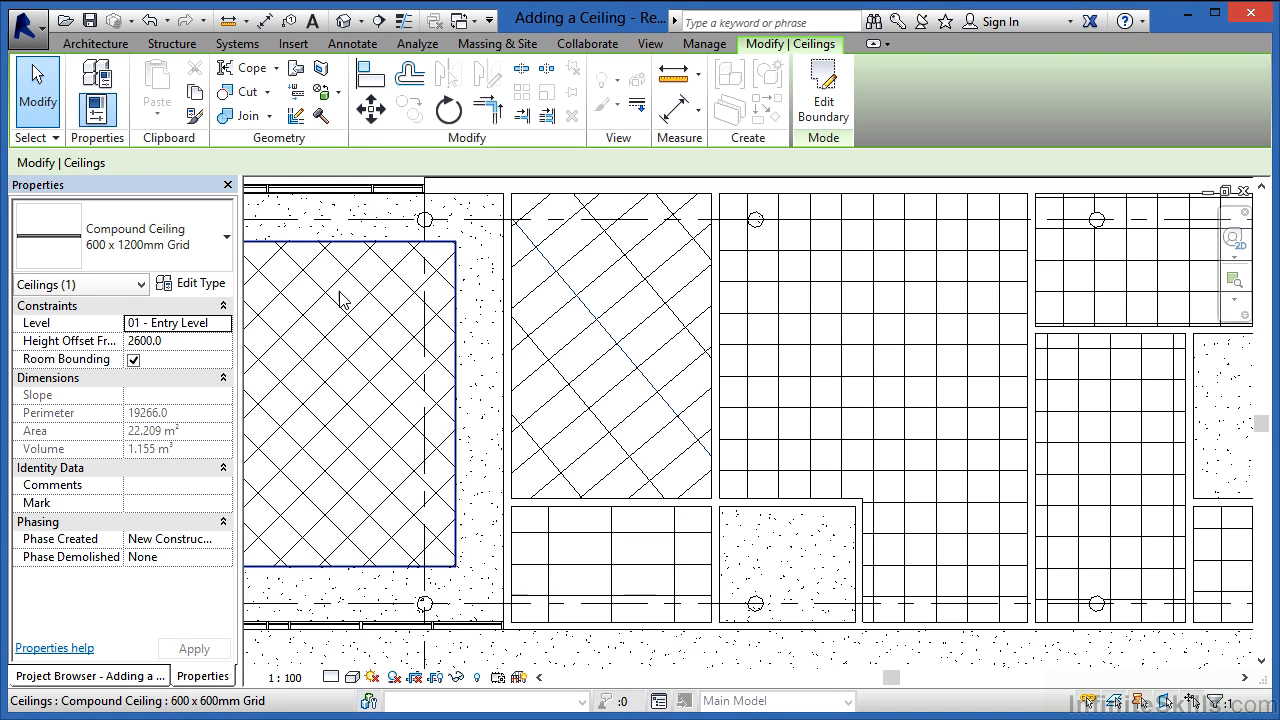
pyautogui.click(87, 44)
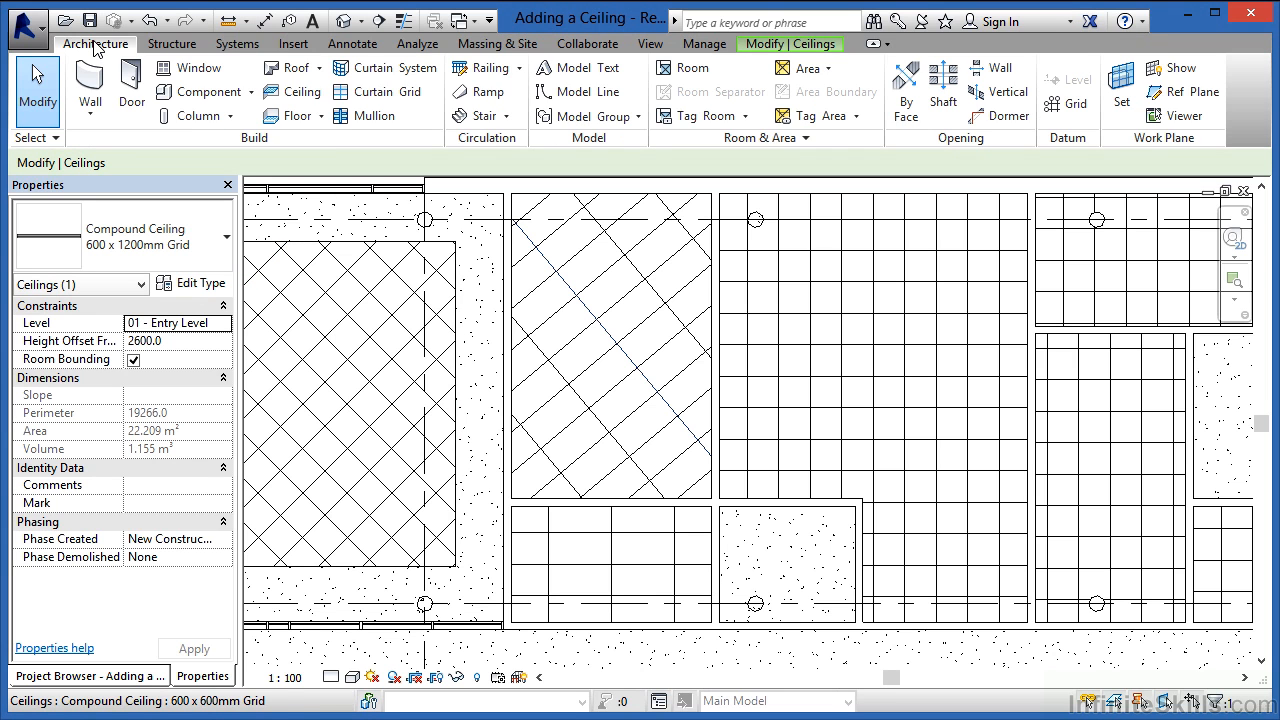
pyautogui.click(158, 676)
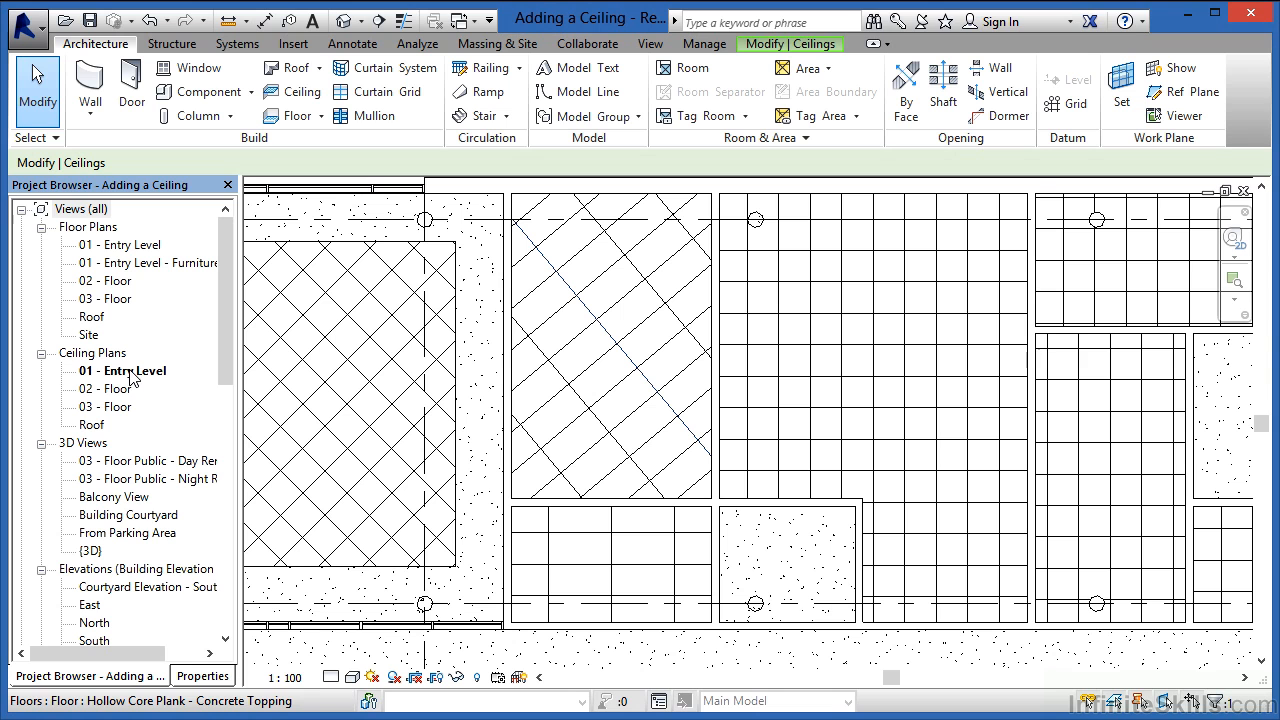
pyautogui.click(299, 93)
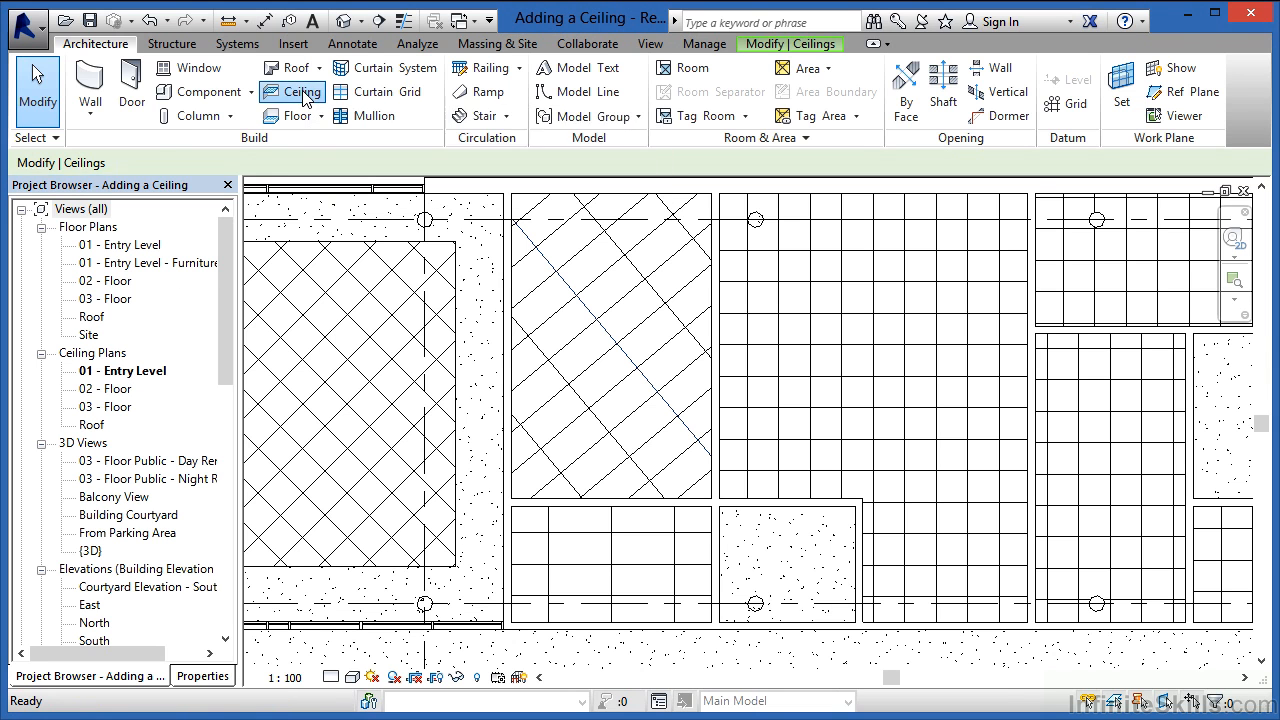